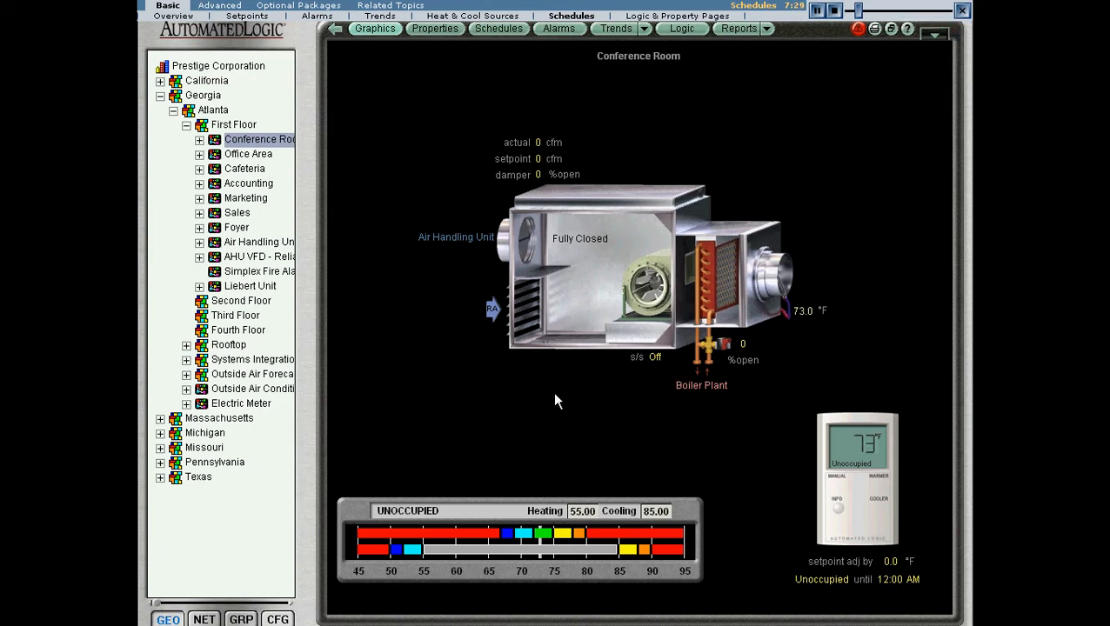
- Open the schedule configuration for Atlanta and add a schedule with Normal priority and Weekly type
{"action": "left_click", "coordinate": [492, 29]}
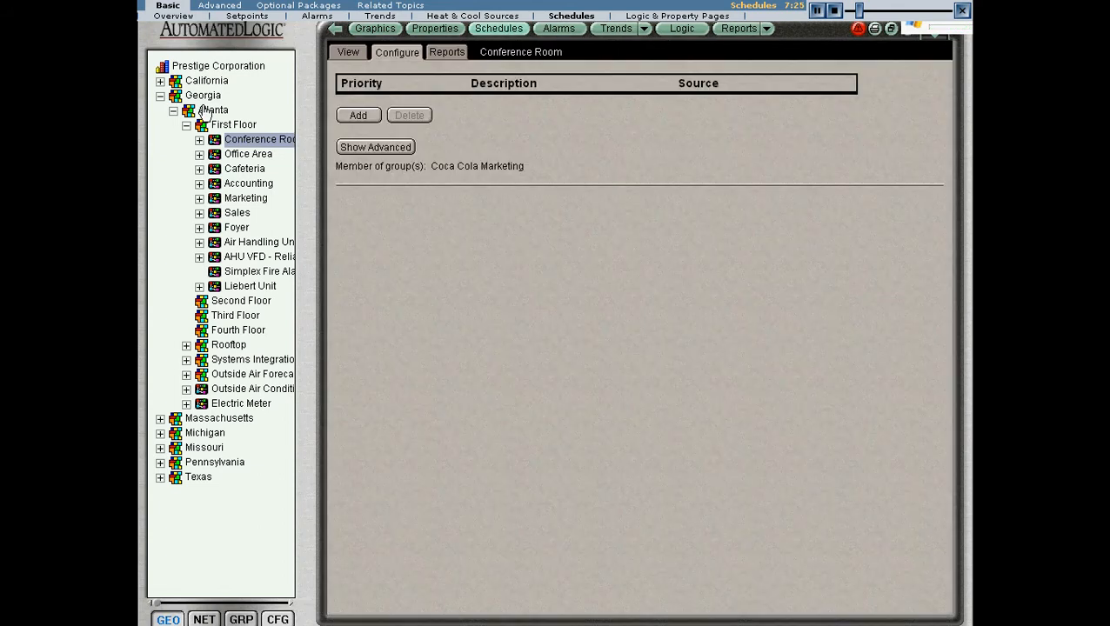
{"action": "left_click", "coordinate": [210, 110]}
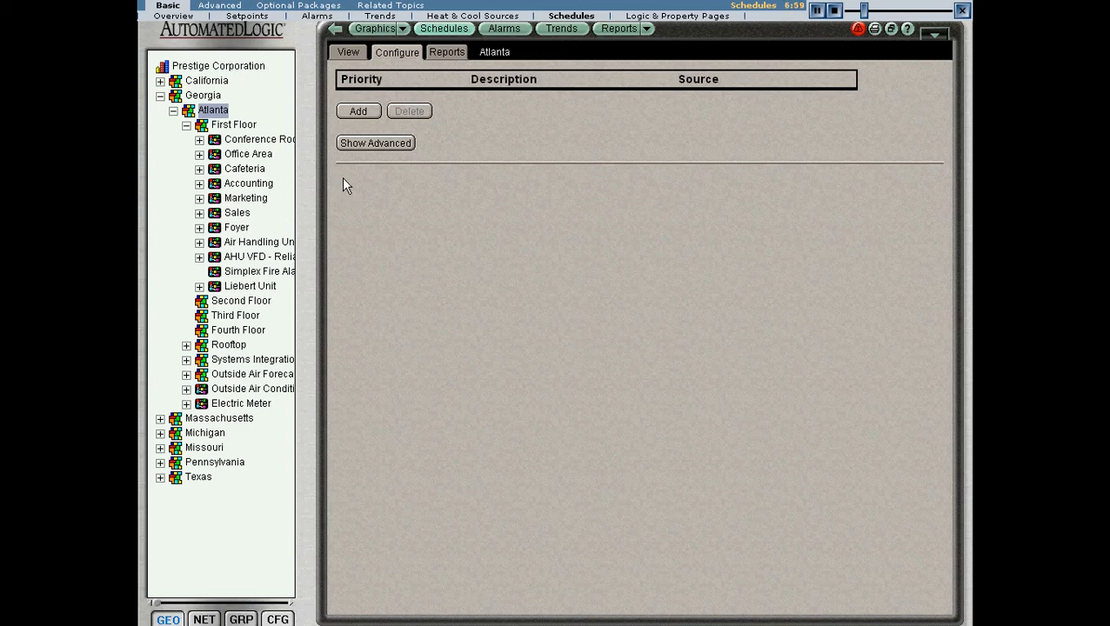
{"action": "left_click", "coordinate": [358, 113]}
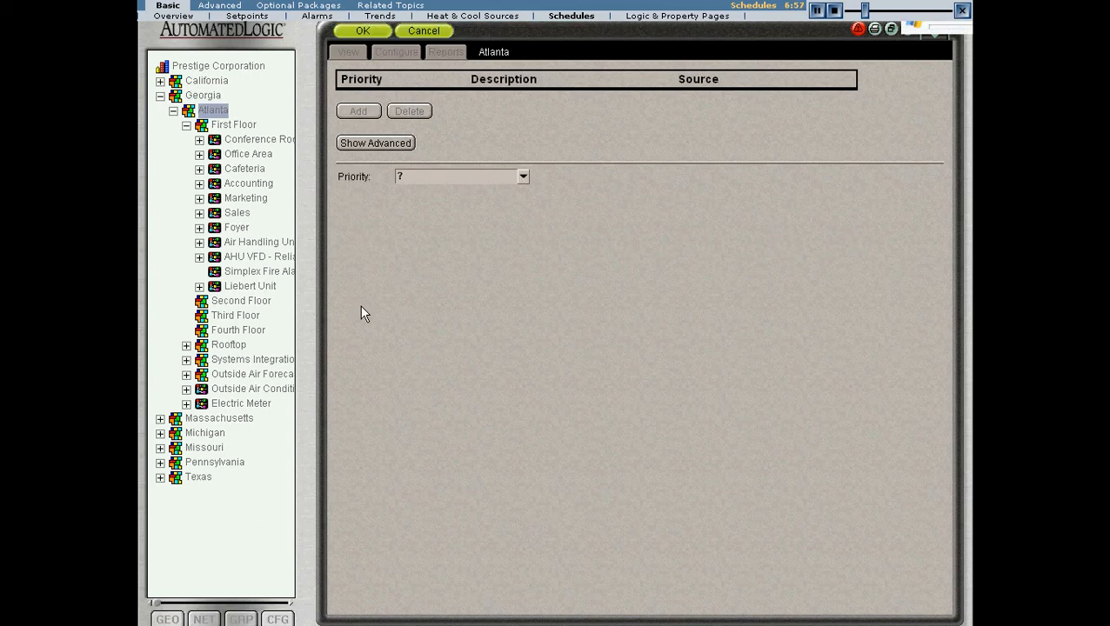
{"action": "left_click", "coordinate": [523, 177]}
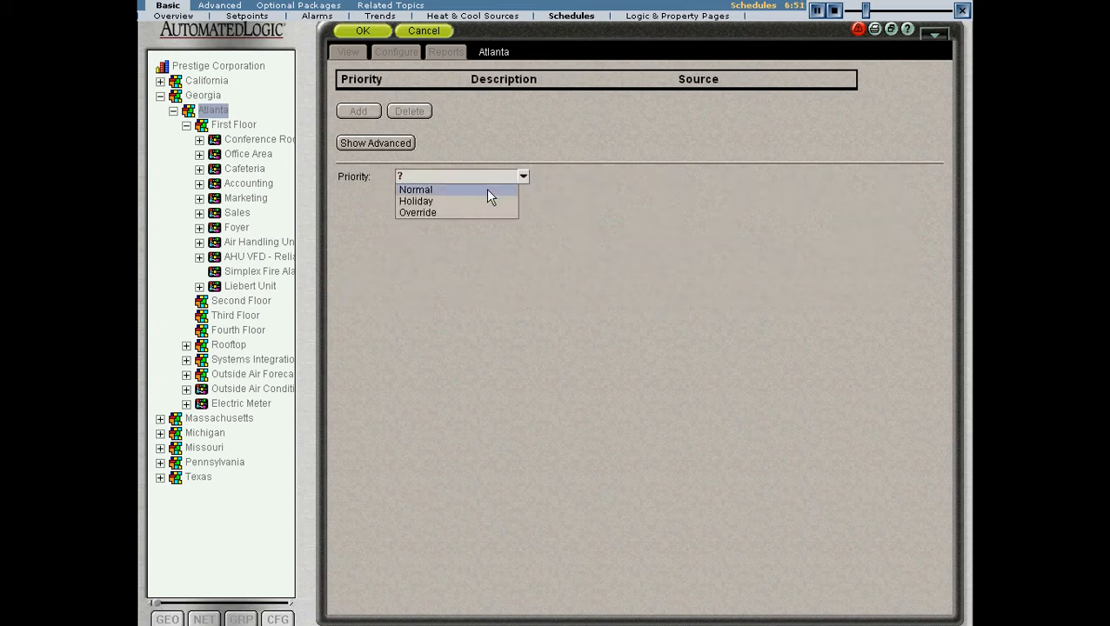
{"action": "left_click", "coordinate": [487, 190]}
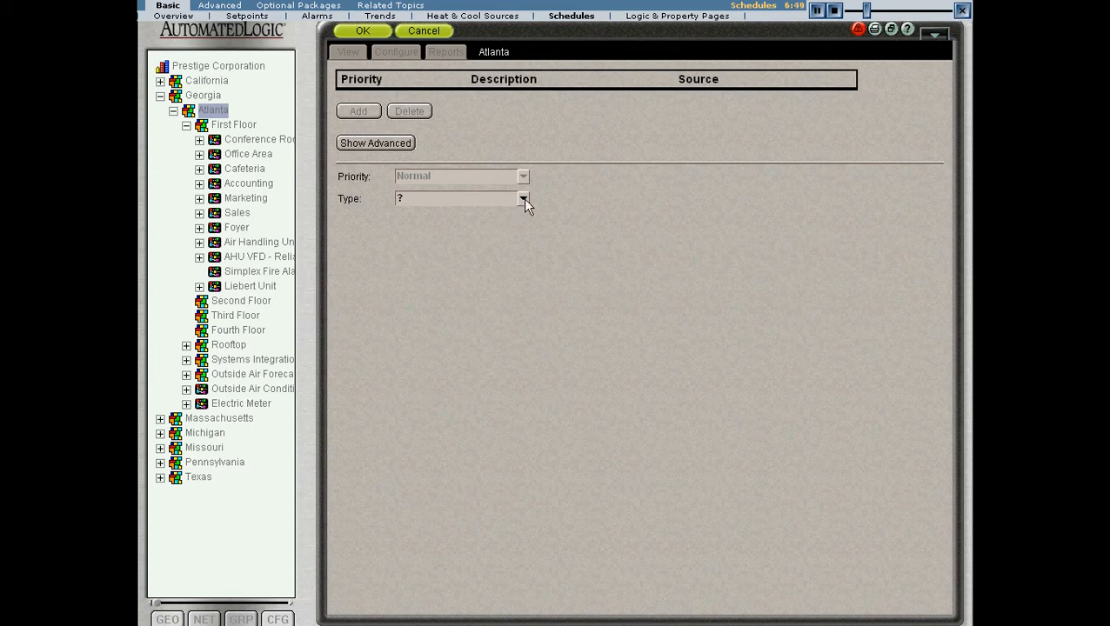
{"action": "left_click", "coordinate": [523, 198]}
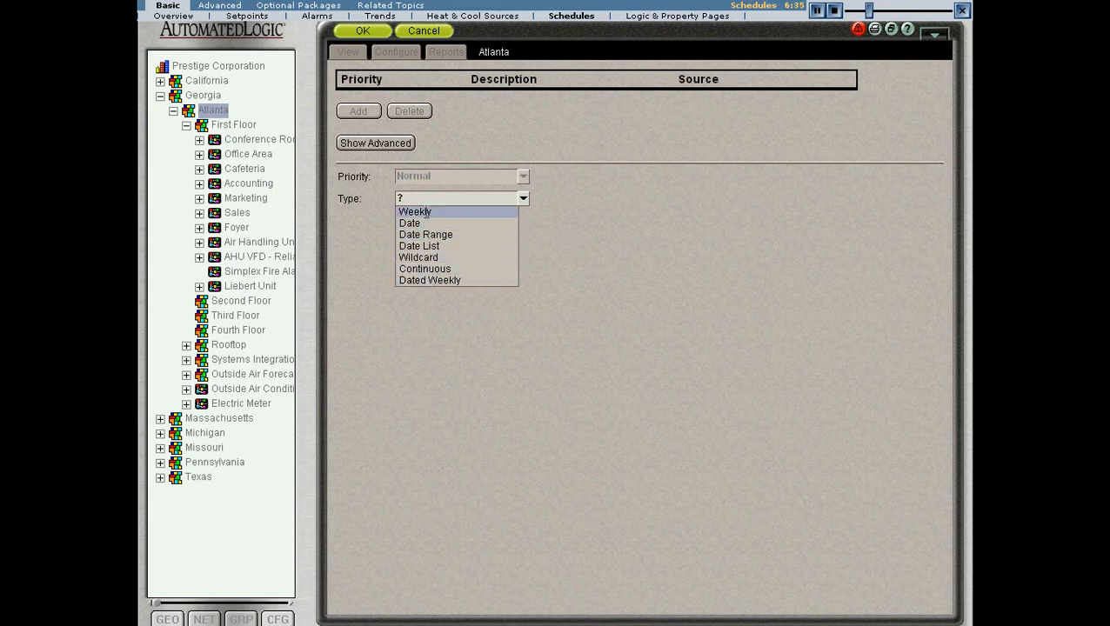
{"action": "left_click", "coordinate": [425, 212]}
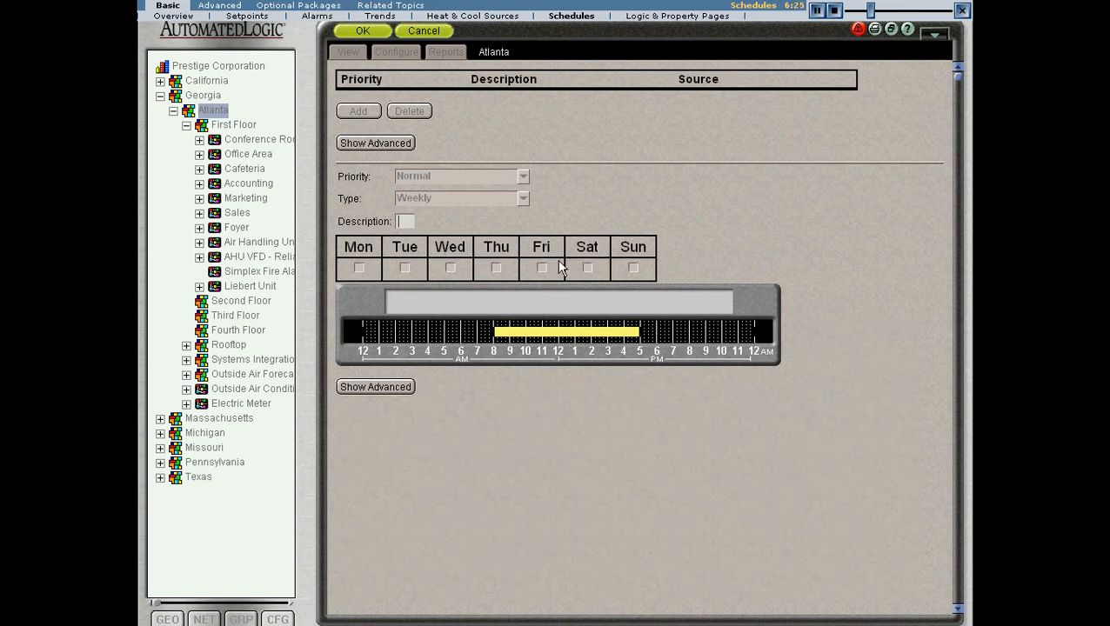
- Describe the weekly schedule as "Daily Operation" and apply it to Monday through Friday
{"action": "left_click", "coordinate": [405, 224]}
{"action": "type", "text": "Daily Operation"}
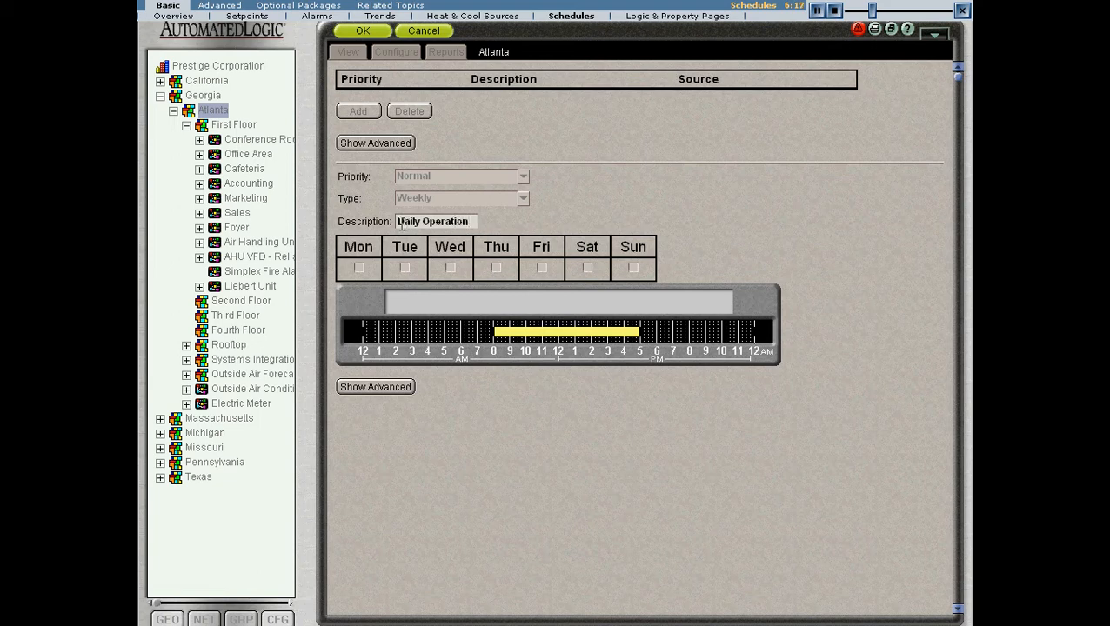
{"action": "left_click", "coordinate": [358, 268]}
{"action": "left_click", "coordinate": [449, 268]}
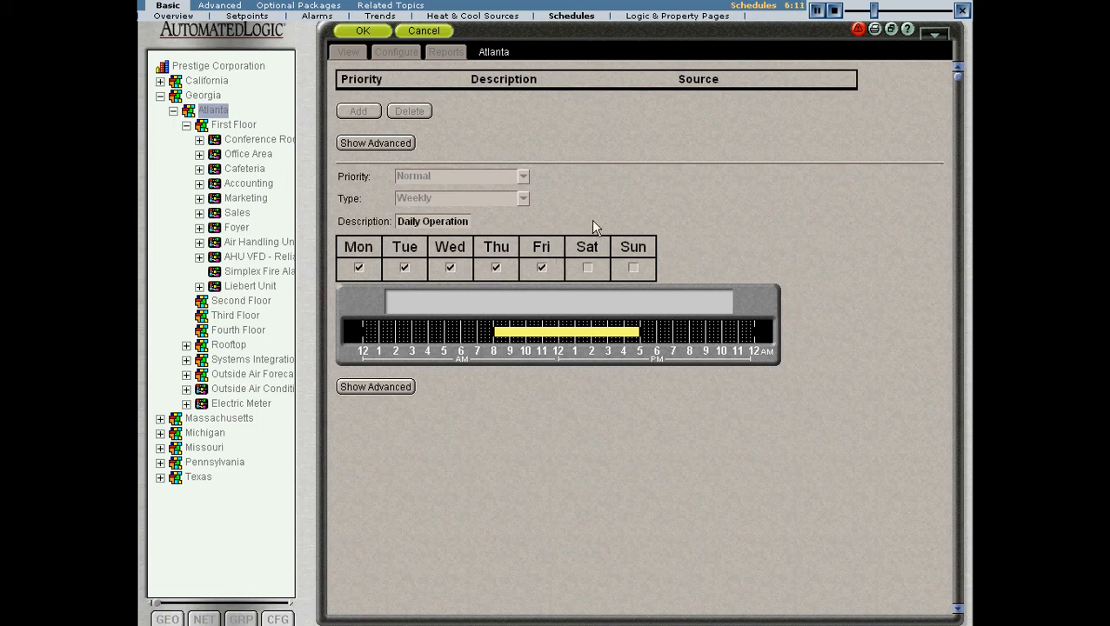
- Try an 8:30 AM start for the occupied period, return it to 8:00 AM, and save the Daily Operation schedule
{"action": "left_click", "coordinate": [558, 337]}
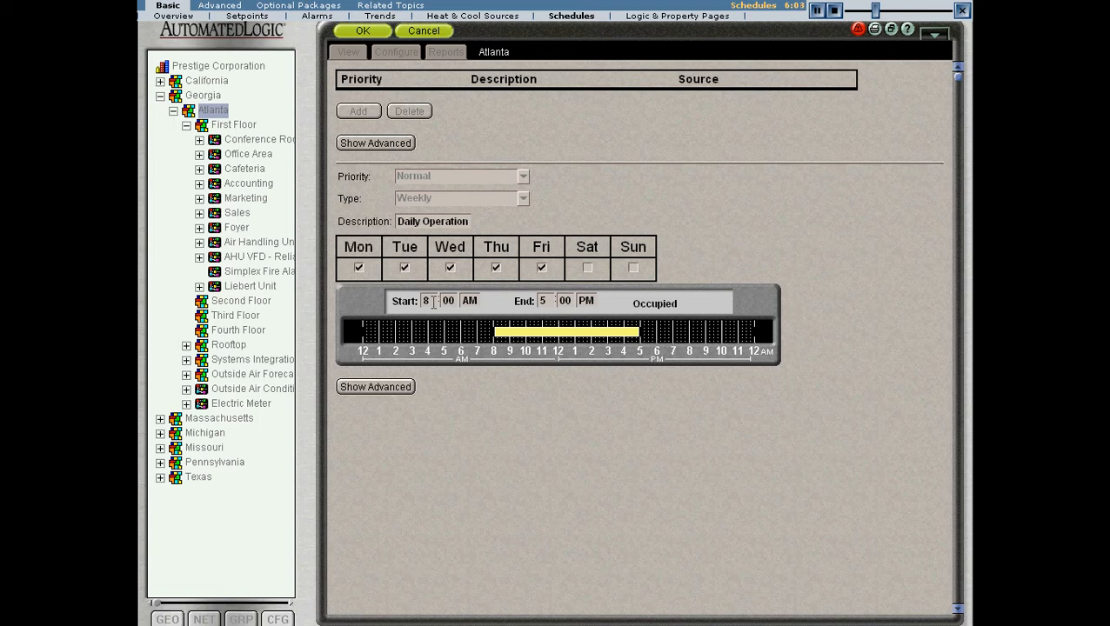
{"action": "double_click", "coordinate": [447, 300]}
{"action": "type", "text": "30"}
{"action": "left_click", "coordinate": [493, 406]}
{"action": "left_click_drag", "start_coordinate": [505, 339], "coordinate": [498, 340]}
{"action": "left_click", "coordinate": [363, 31]}
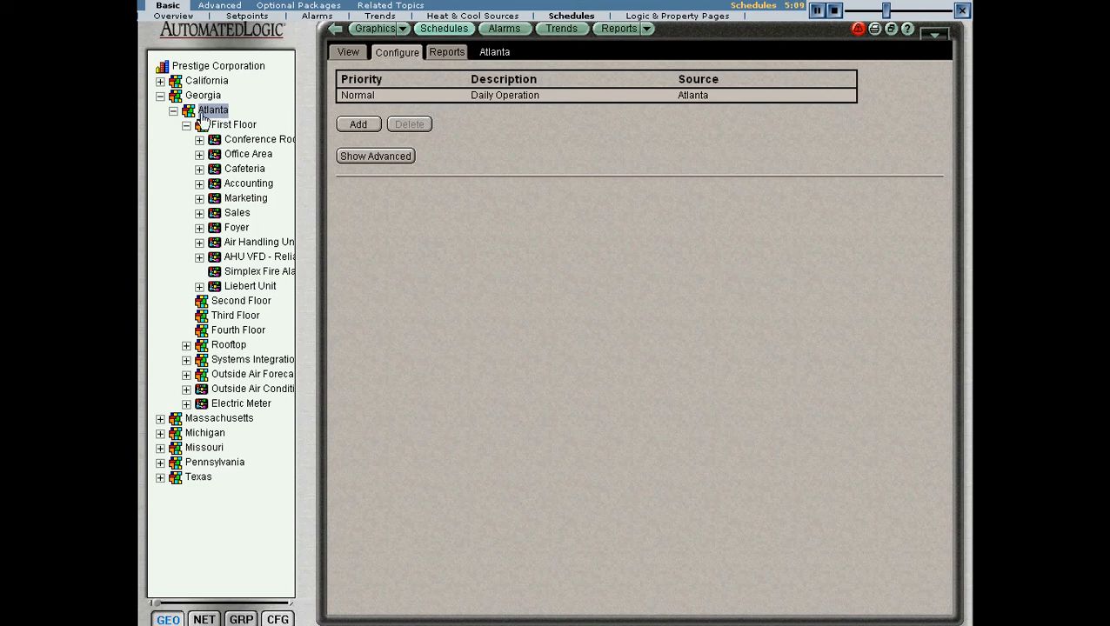
- Add another schedule for Atlanta with Holiday priority and Date type
{"action": "left_click", "coordinate": [355, 126]}
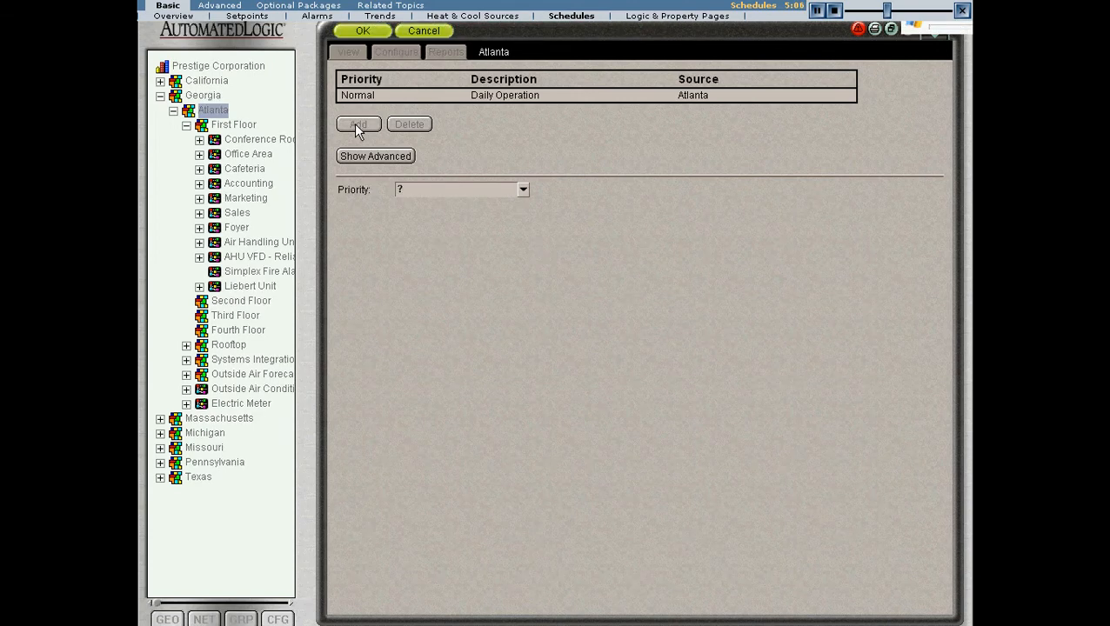
{"action": "left_click", "coordinate": [523, 190]}
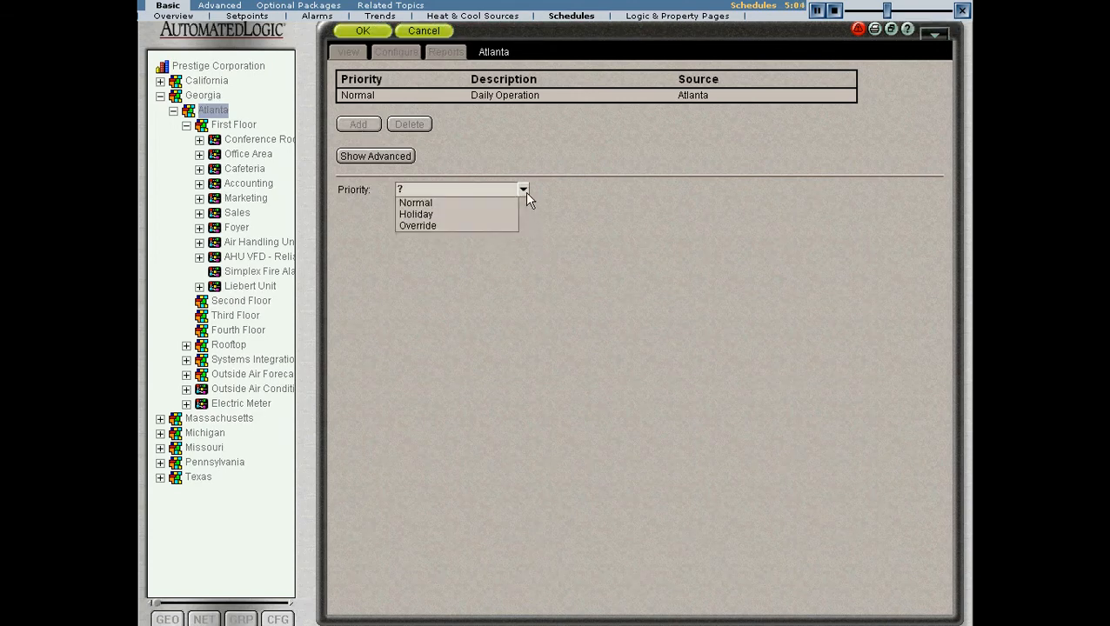
{"action": "left_click", "coordinate": [470, 215]}
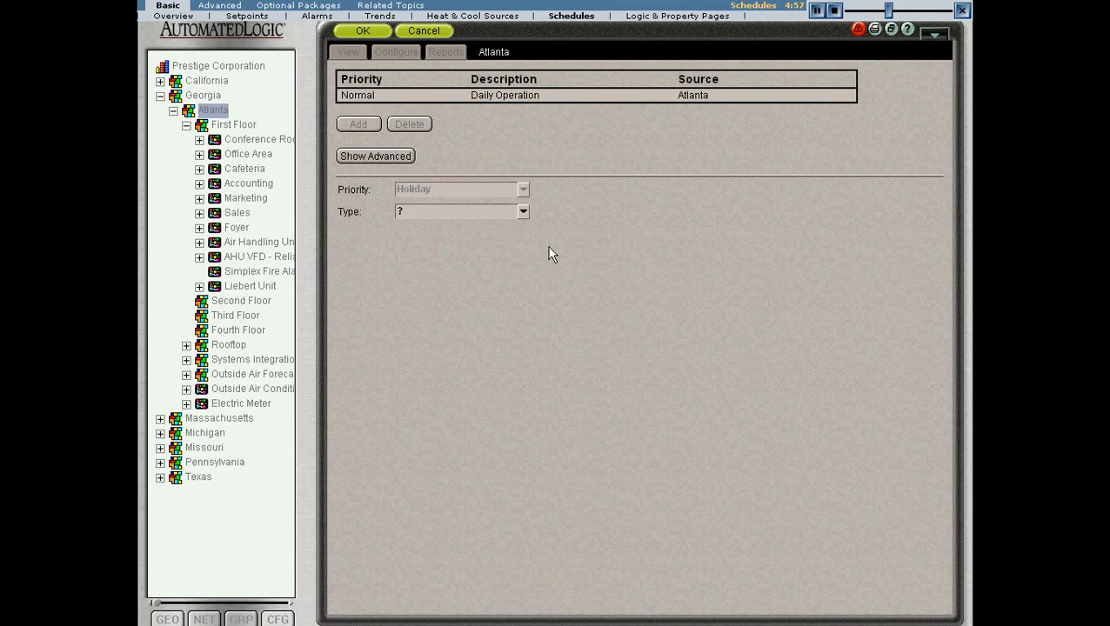
{"action": "left_click", "coordinate": [523, 213]}
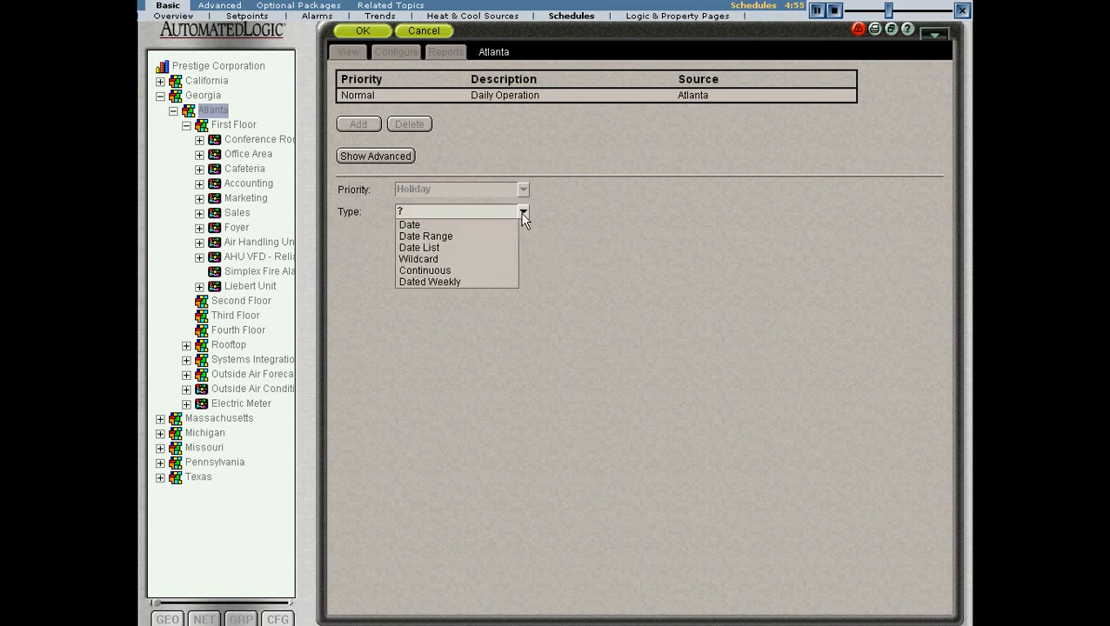
{"action": "left_click", "coordinate": [480, 226]}
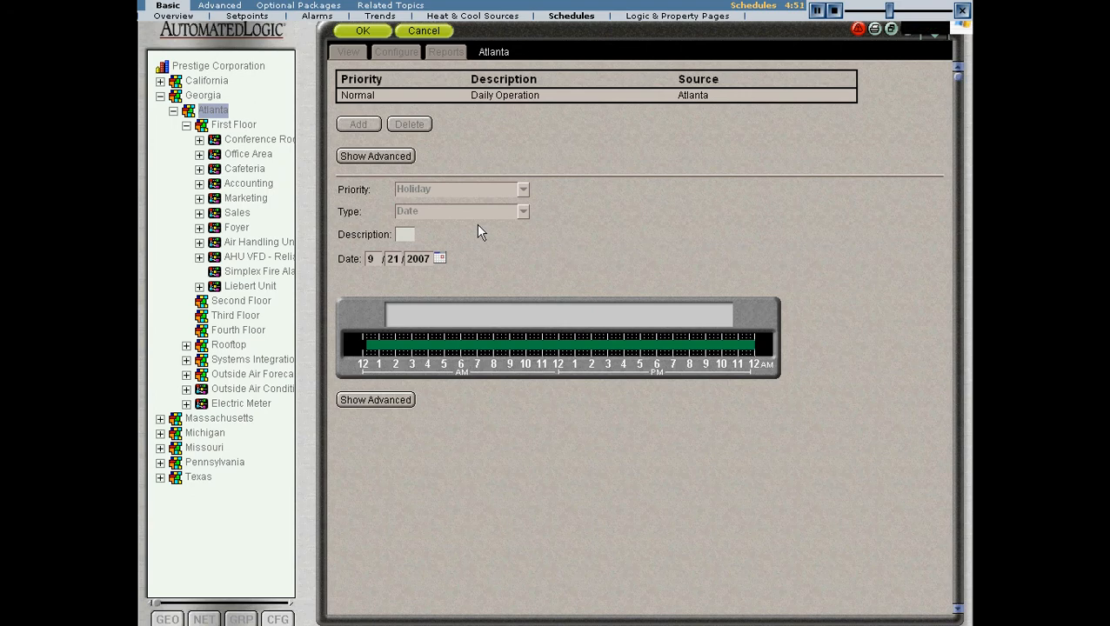
- Describe the holiday schedule as "Friday Holiday" and set its date to 9/28/2007
{"action": "type", "text": "Friday Holiday"}
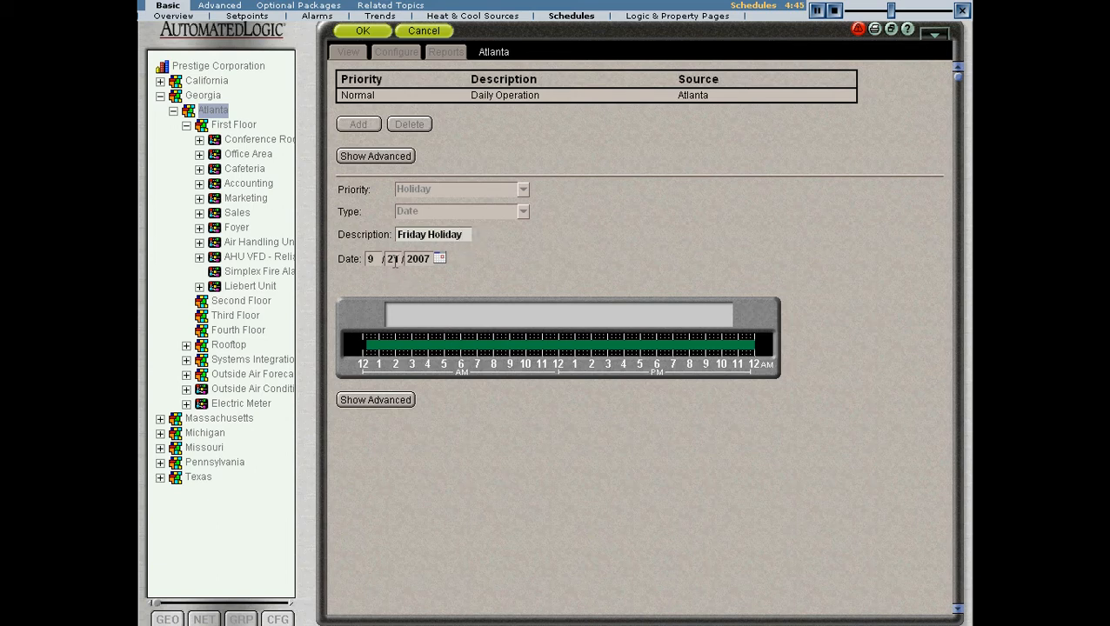
{"action": "left_click", "coordinate": [439, 259]}
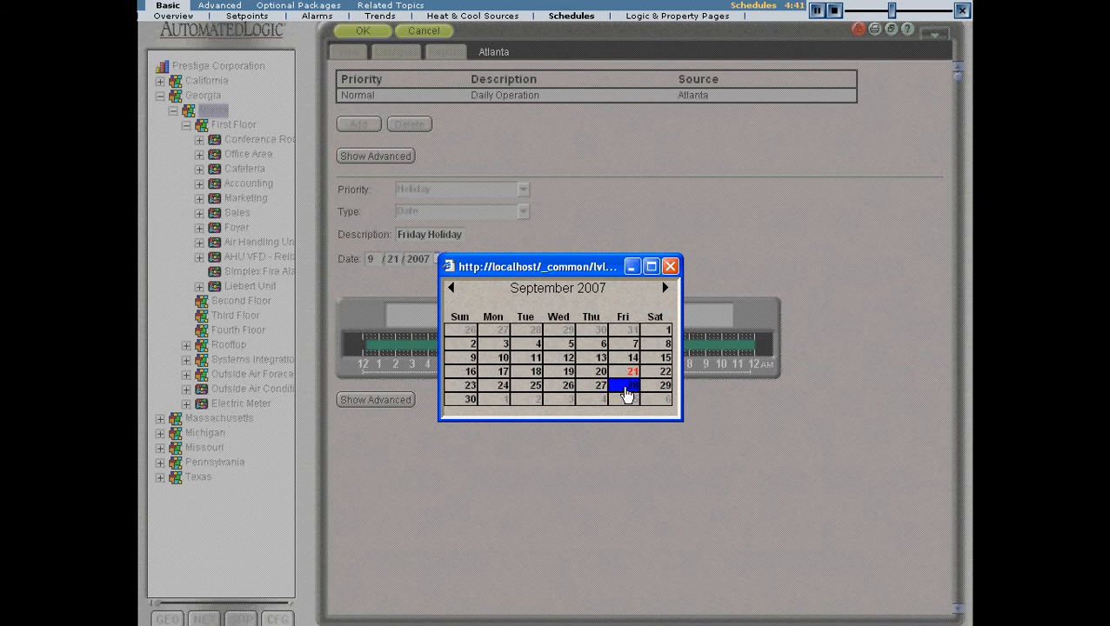
{"action": "left_click", "coordinate": [626, 389]}
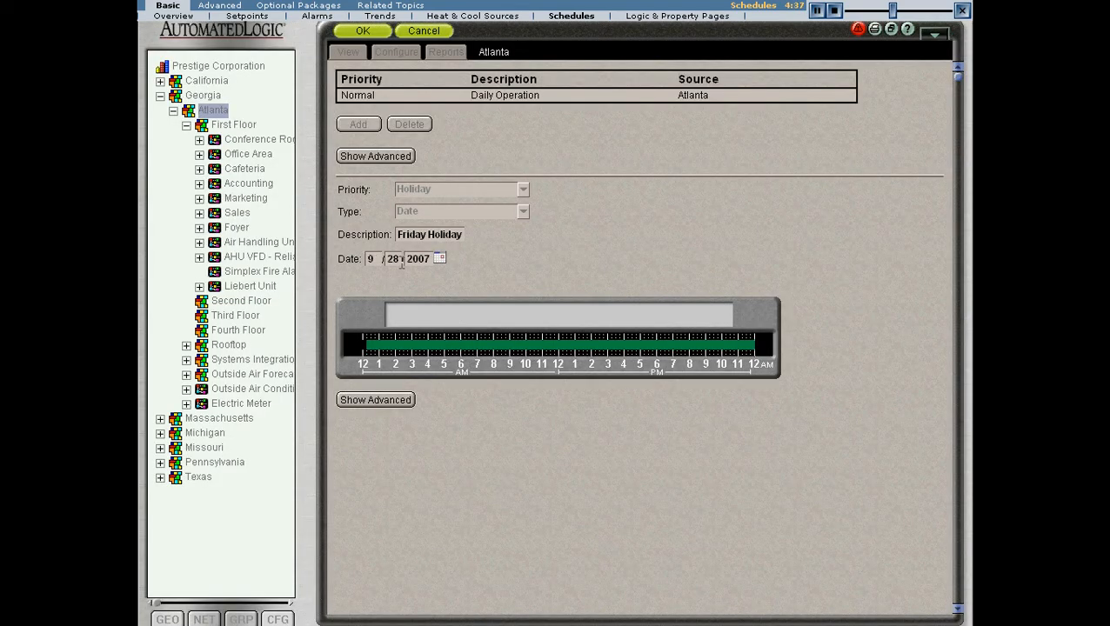
- Set the holiday's unoccupied period from 8:00 AM to 5:00 PM and save the schedule
{"action": "left_click", "coordinate": [527, 355]}
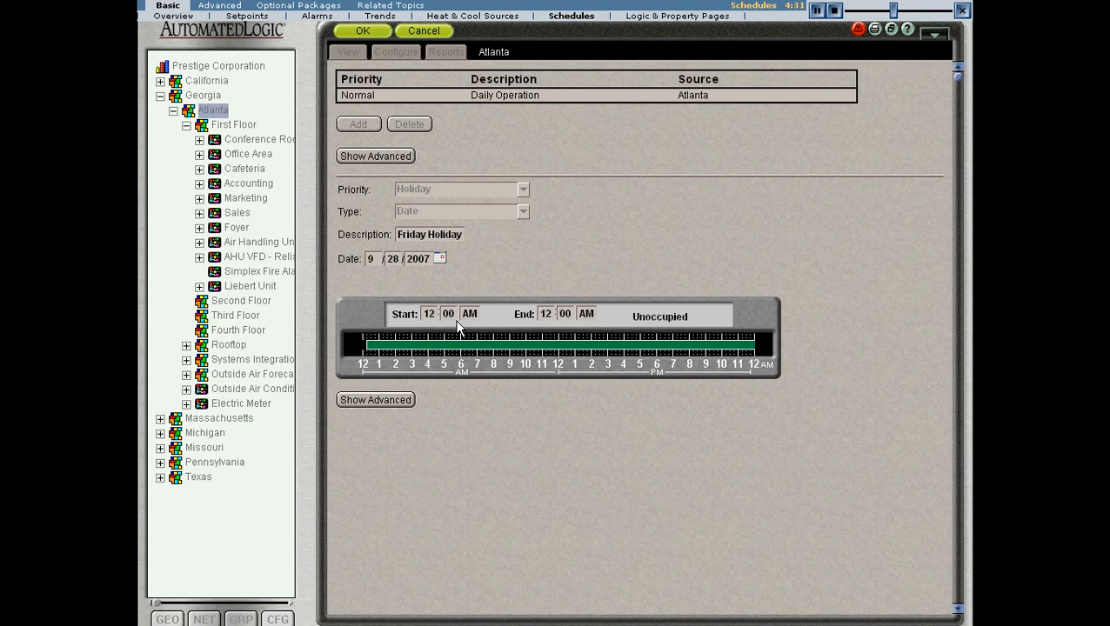
{"action": "left_click_drag", "start_coordinate": [425, 314], "coordinate": [539, 340]}
{"action": "type", "text": "8"}
{"action": "left_click", "coordinate": [545, 315]}
{"action": "type", "text": "5"}
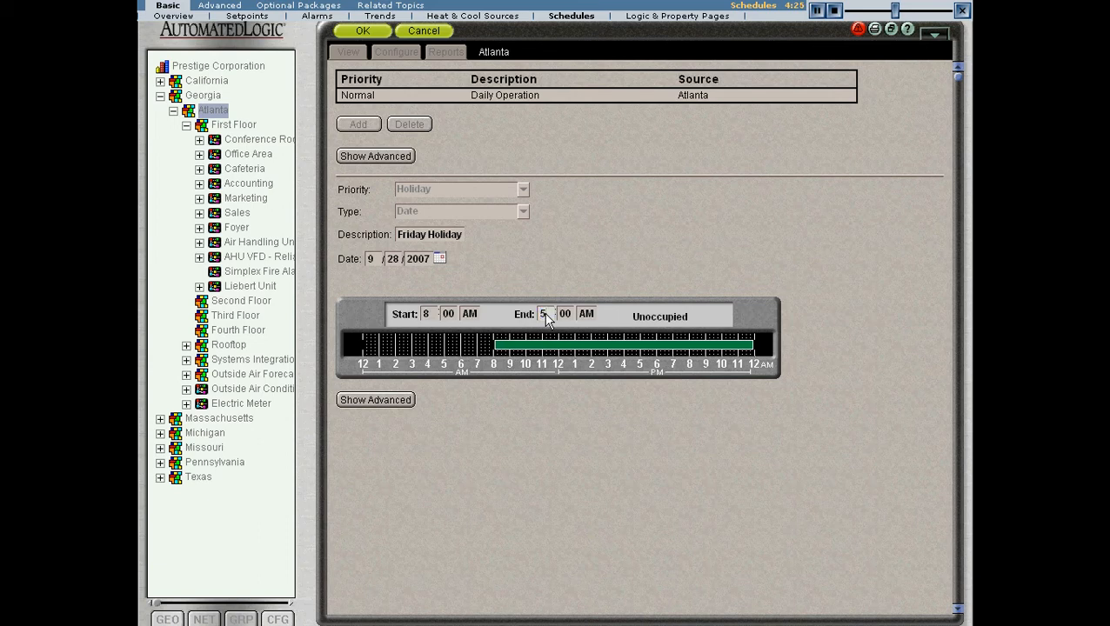
{"action": "left_click", "coordinate": [585, 315]}
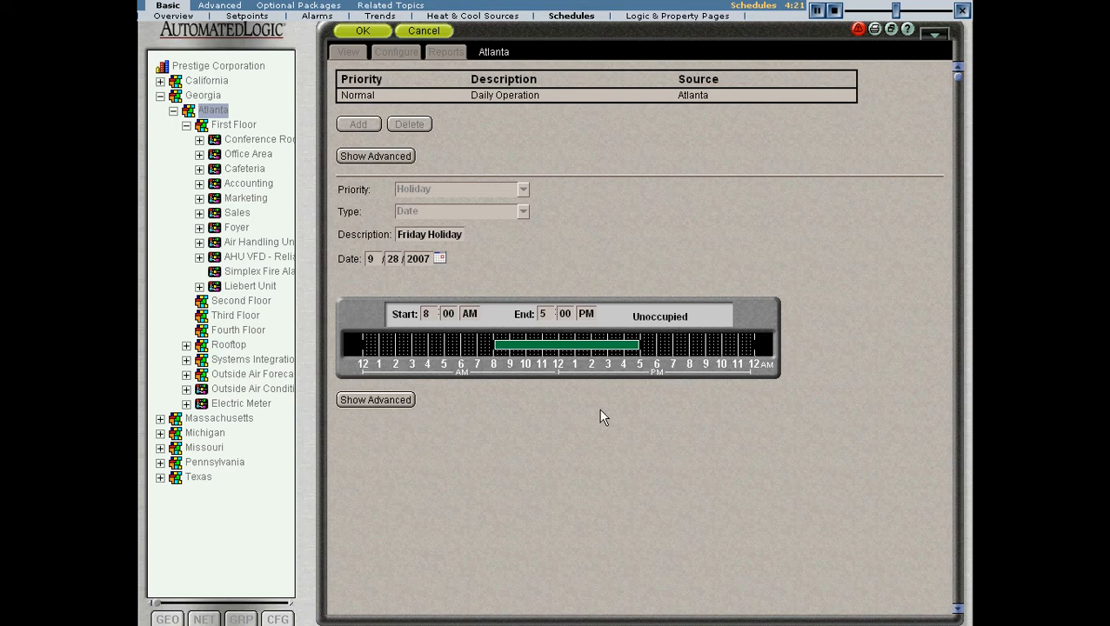
{"action": "left_click", "coordinate": [363, 33]}
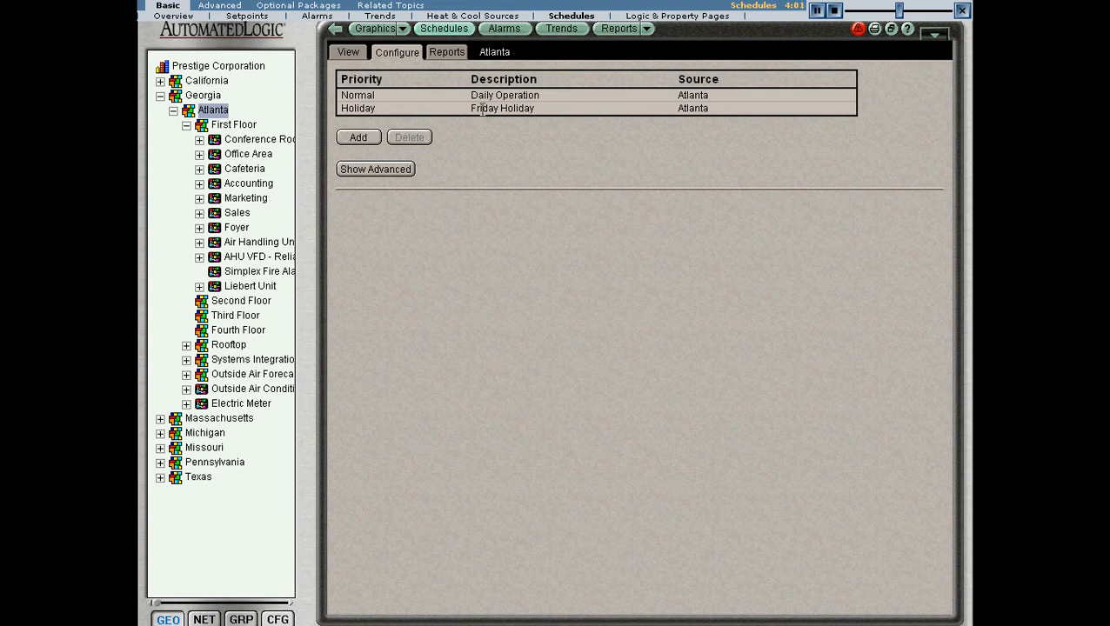
- View Atlanta's effective schedule for the week beginning 9/28/2007 and examine which schedules contribute on Friday 9/28 and Monday 10/1
{"action": "left_click", "coordinate": [350, 53]}
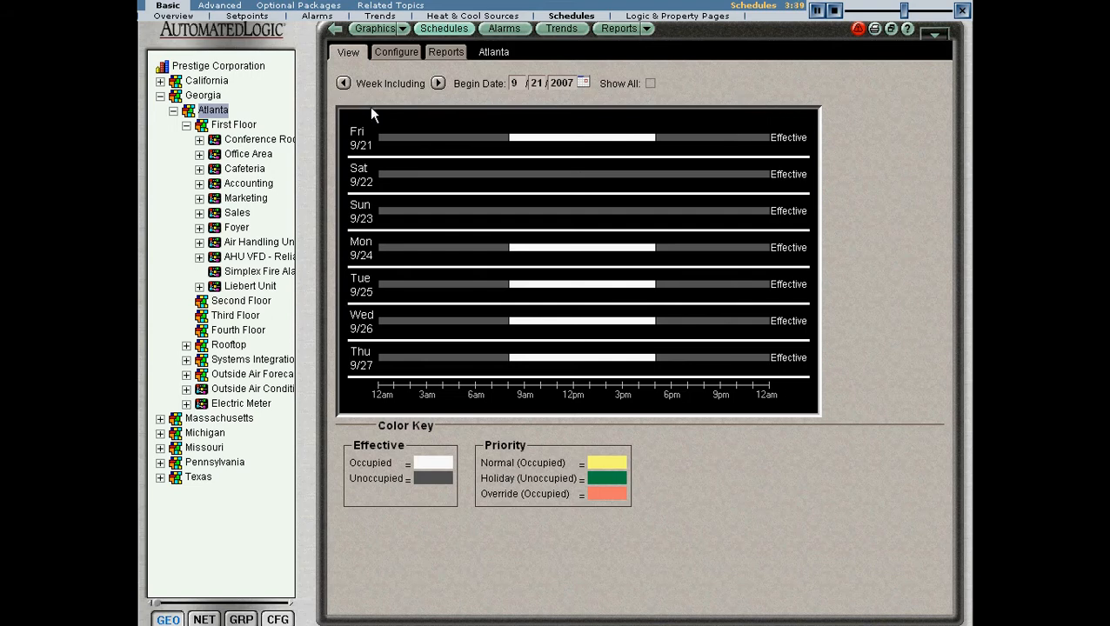
{"action": "left_click", "coordinate": [438, 83]}
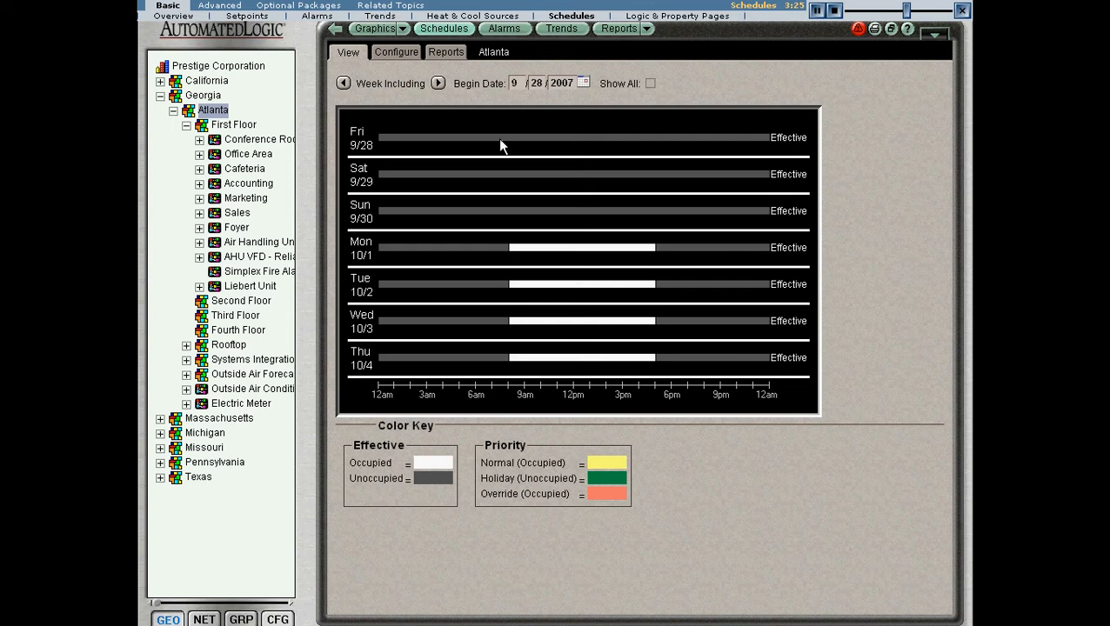
{"action": "left_click", "coordinate": [548, 143]}
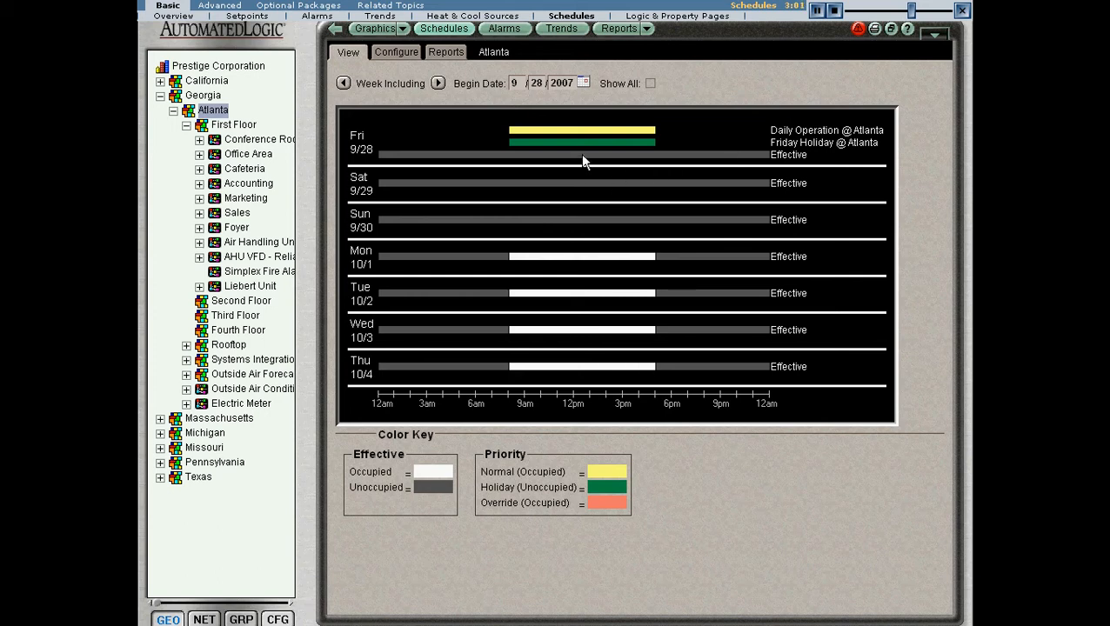
{"action": "left_click", "coordinate": [584, 264]}
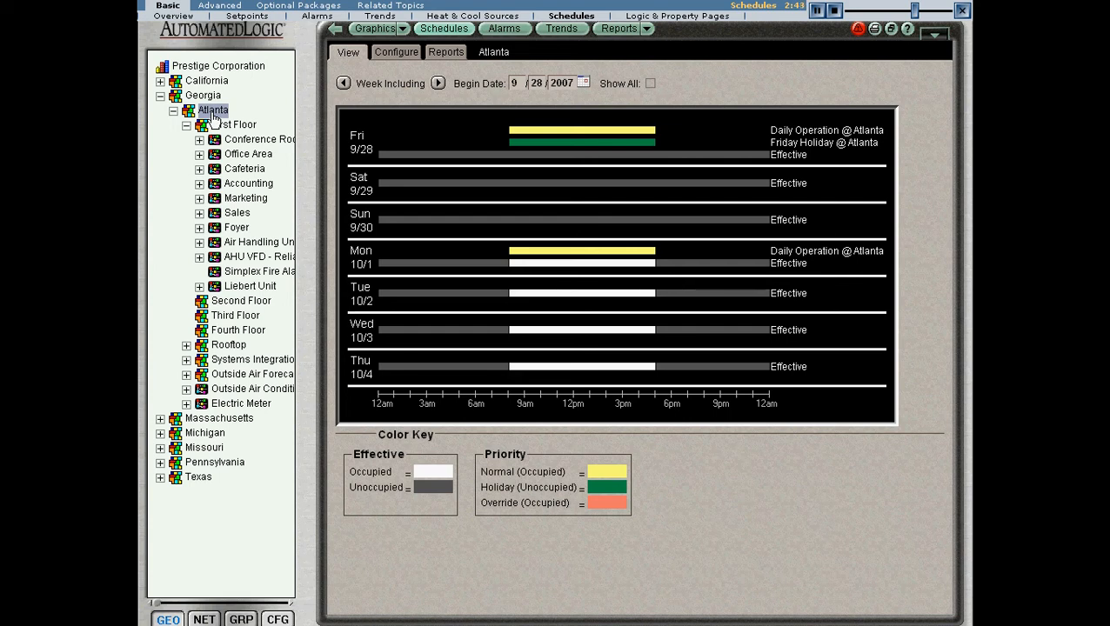
- Open the Conference Room's schedule configuration and add a schedule with Override priority and Date type
{"action": "left_click", "coordinate": [259, 142]}
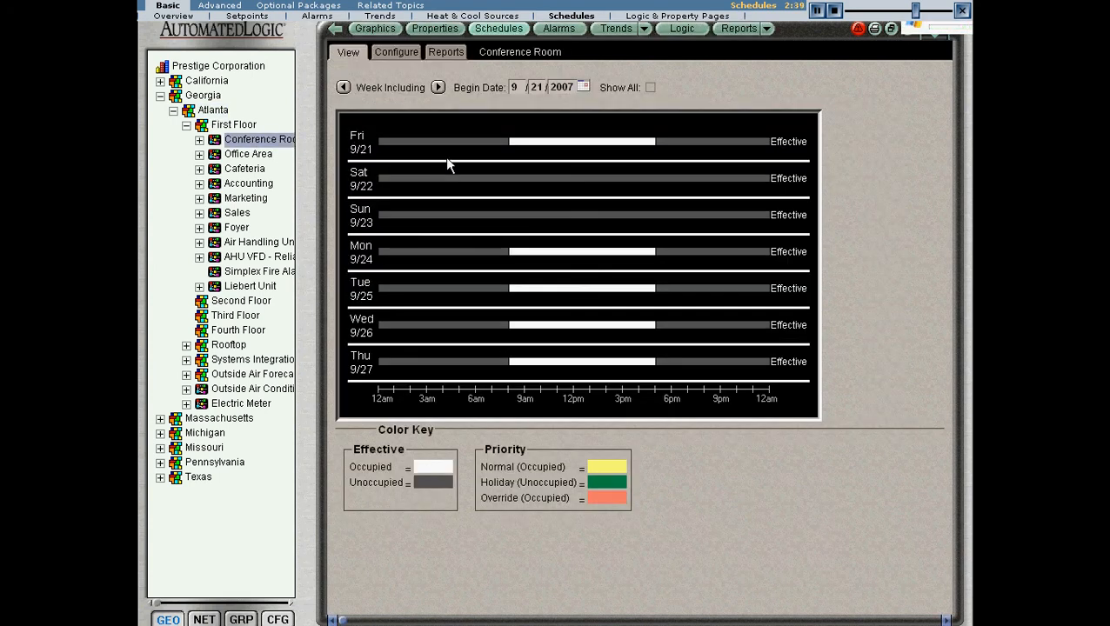
{"action": "left_click", "coordinate": [401, 52]}
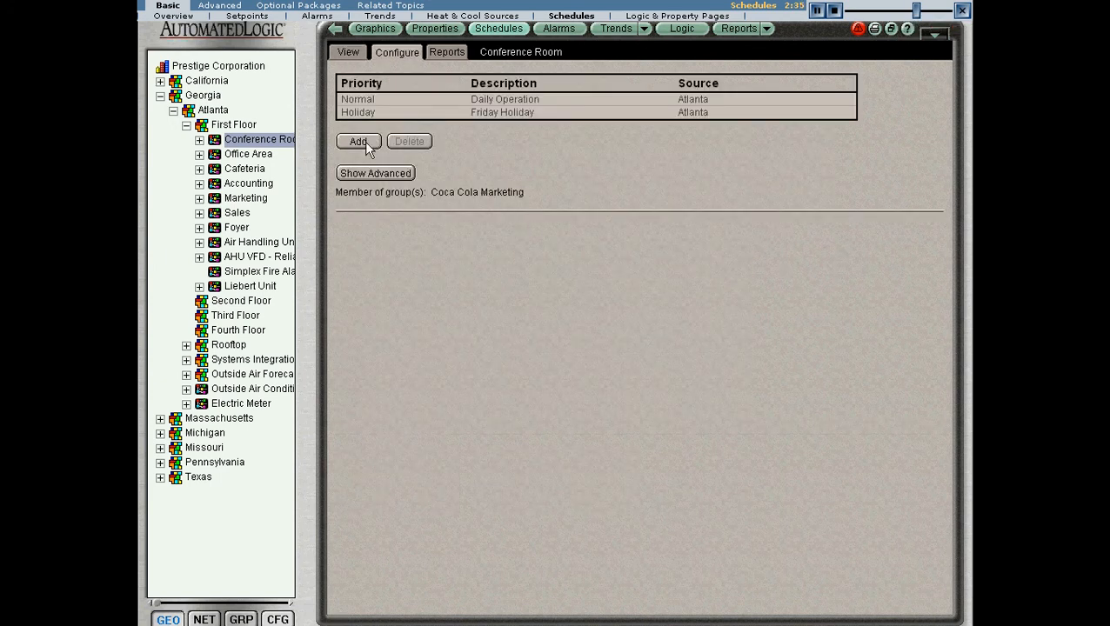
{"action": "left_click", "coordinate": [366, 145]}
{"action": "left_click", "coordinate": [523, 226]}
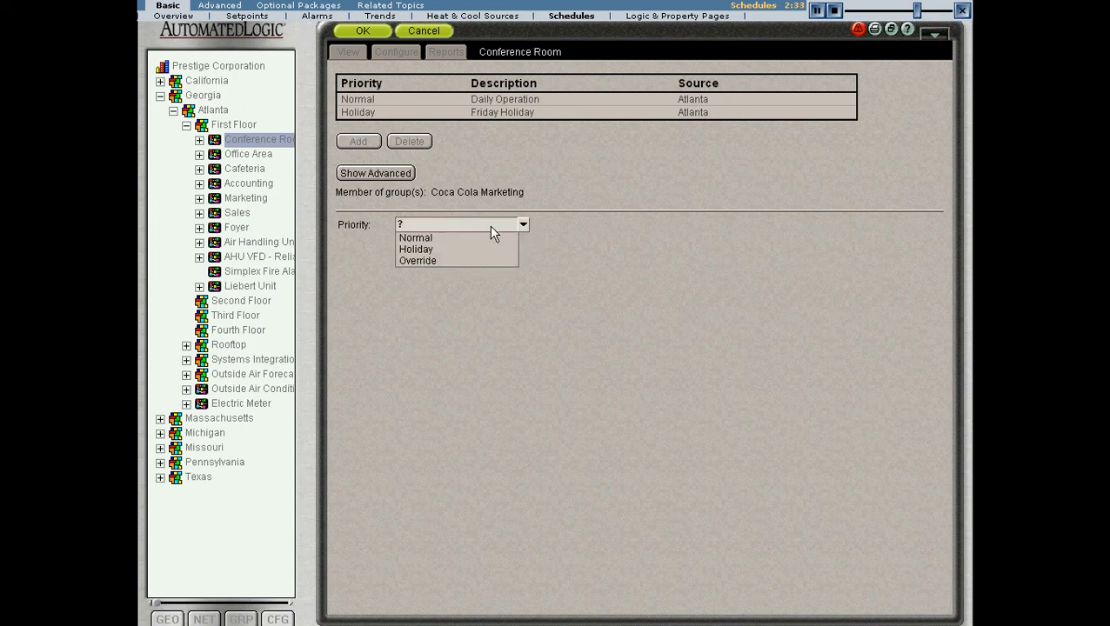
{"action": "left_click", "coordinate": [458, 261]}
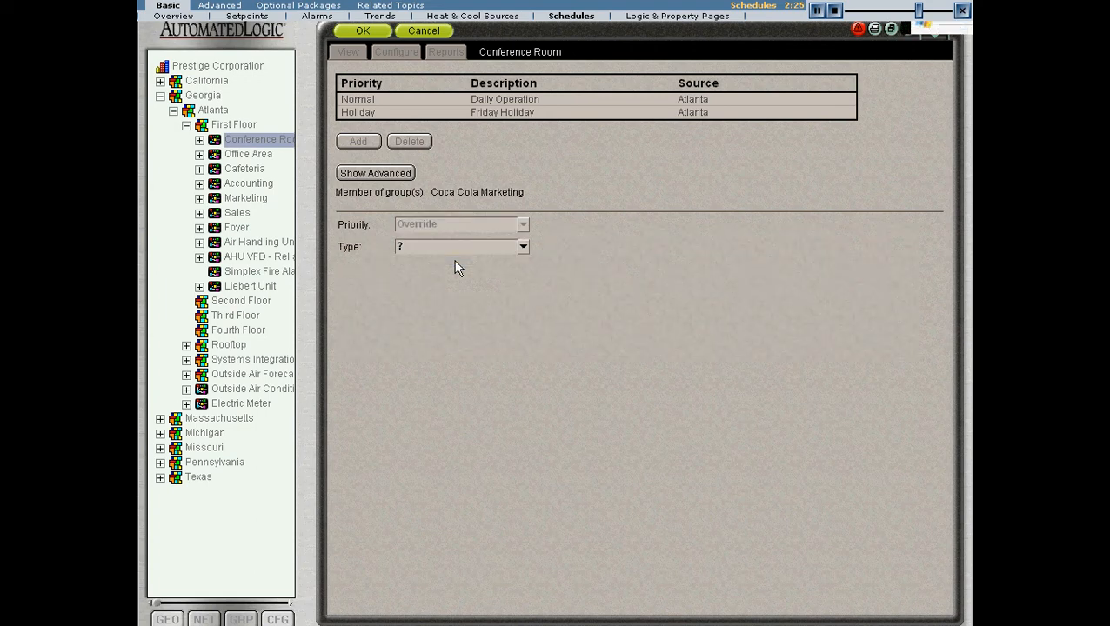
{"action": "left_click", "coordinate": [523, 247]}
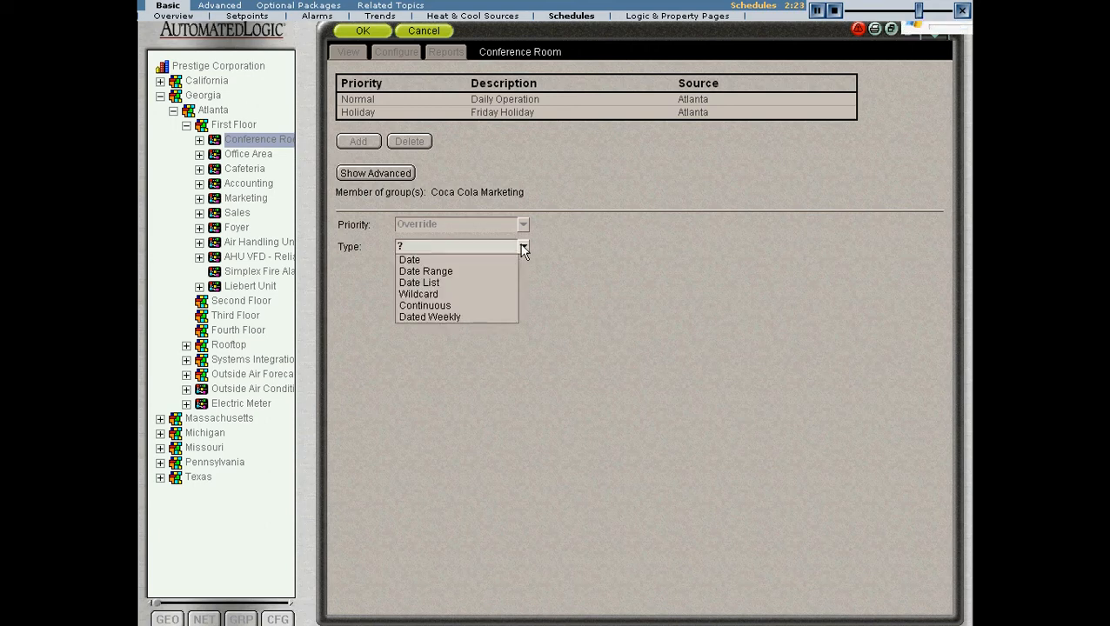
{"action": "left_click", "coordinate": [482, 259]}
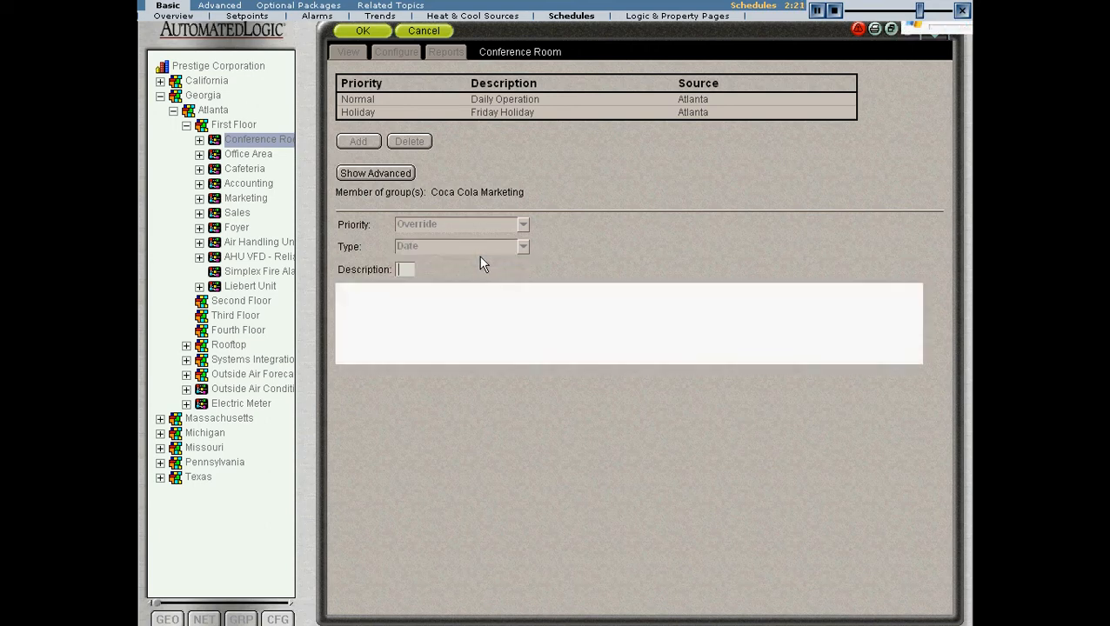
- Describe the override schedule as "Sales Meeting" and set its date to 9/28/2007
{"action": "left_click", "coordinate": [411, 270]}
{"action": "type", "text": "Sales Meeting"}
{"action": "double_click", "coordinate": [394, 294]}
{"action": "type", "text": "28"}
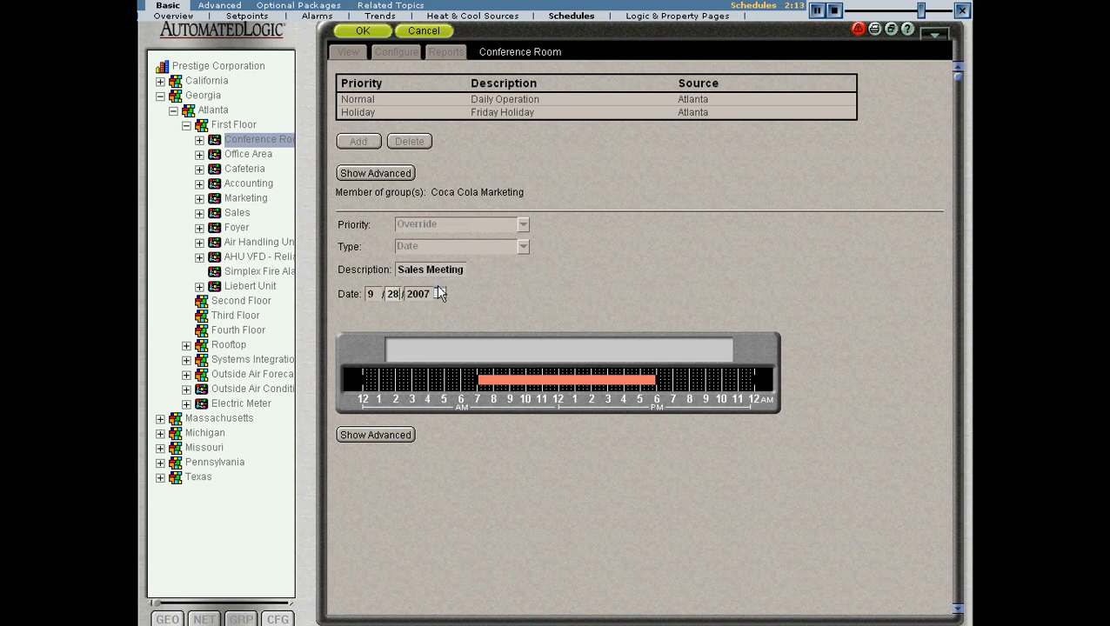
- Set the Sales Meeting override's occupied period from 2:00 PM to 4:00 PM and save the schedule
{"action": "left_click", "coordinate": [574, 386]}
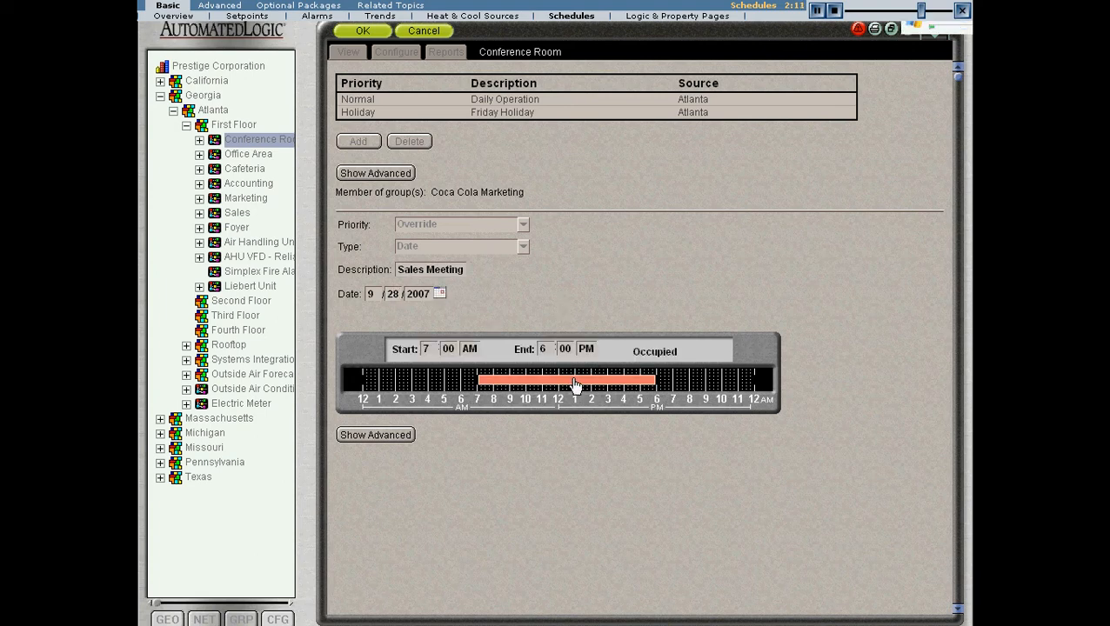
{"action": "type", "text": "2"}
{"action": "left_click", "coordinate": [466, 350]}
{"action": "double_click", "coordinate": [548, 348]}
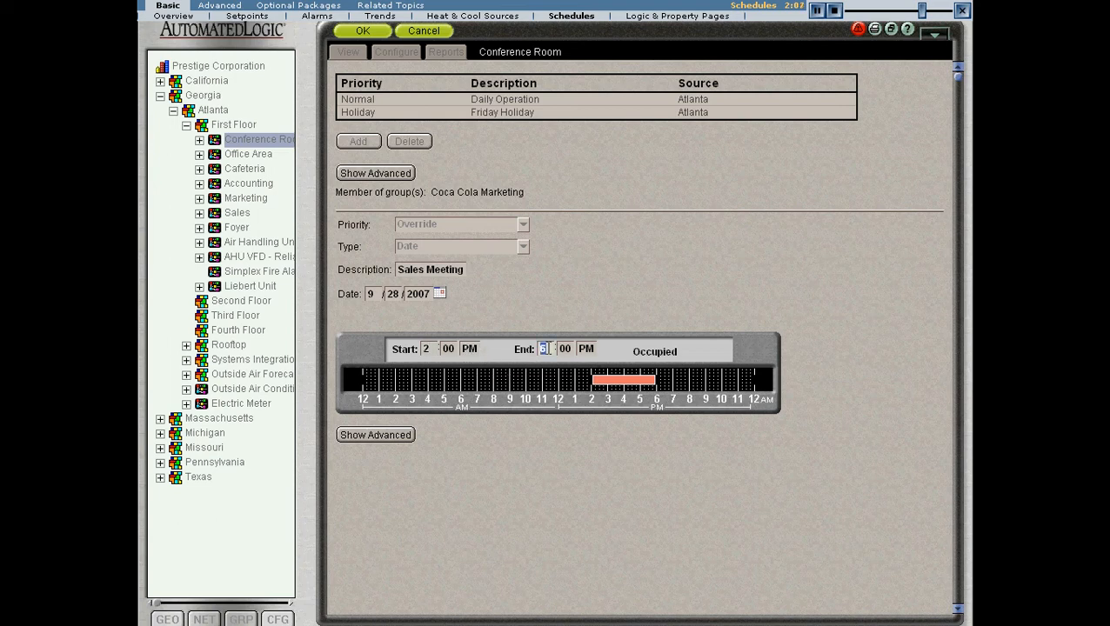
{"action": "type", "text": "4"}
{"action": "left_click", "coordinate": [618, 384]}
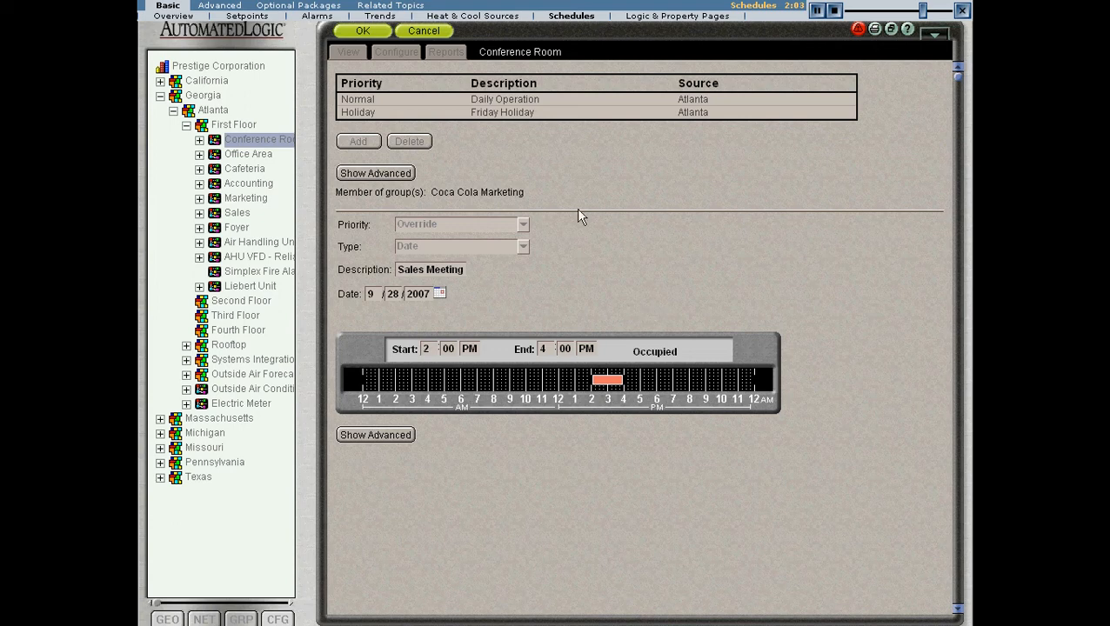
{"action": "left_click", "coordinate": [363, 31]}
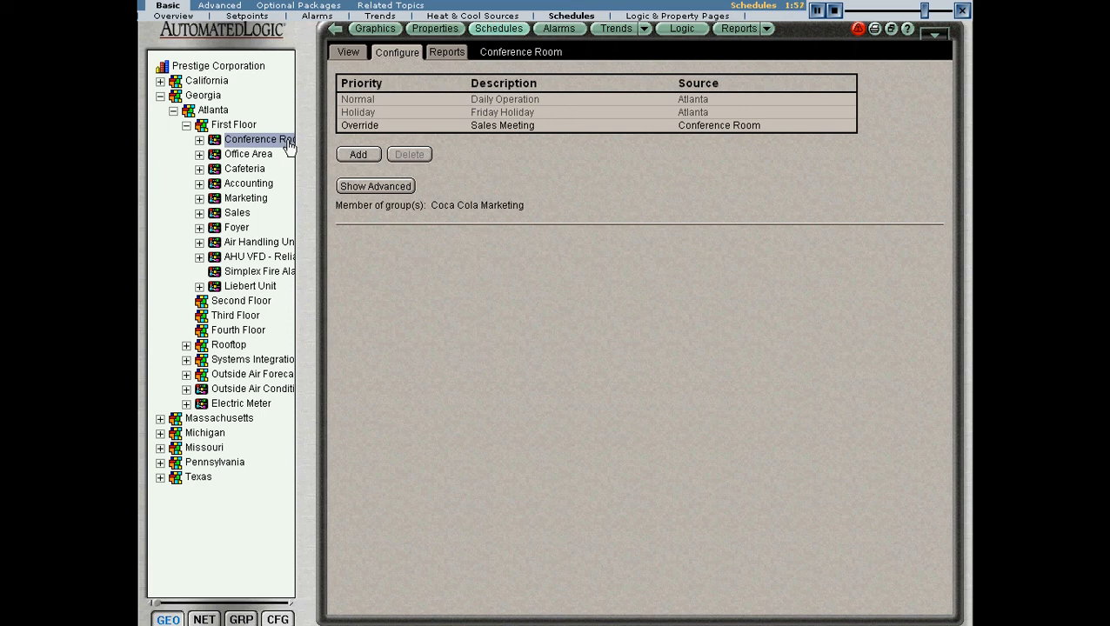
- Examine the time periods of the Sales Meeting, Friday Holiday and Daily Operation schedules that apply to the Conference Room
{"action": "left_click", "coordinate": [419, 127]}
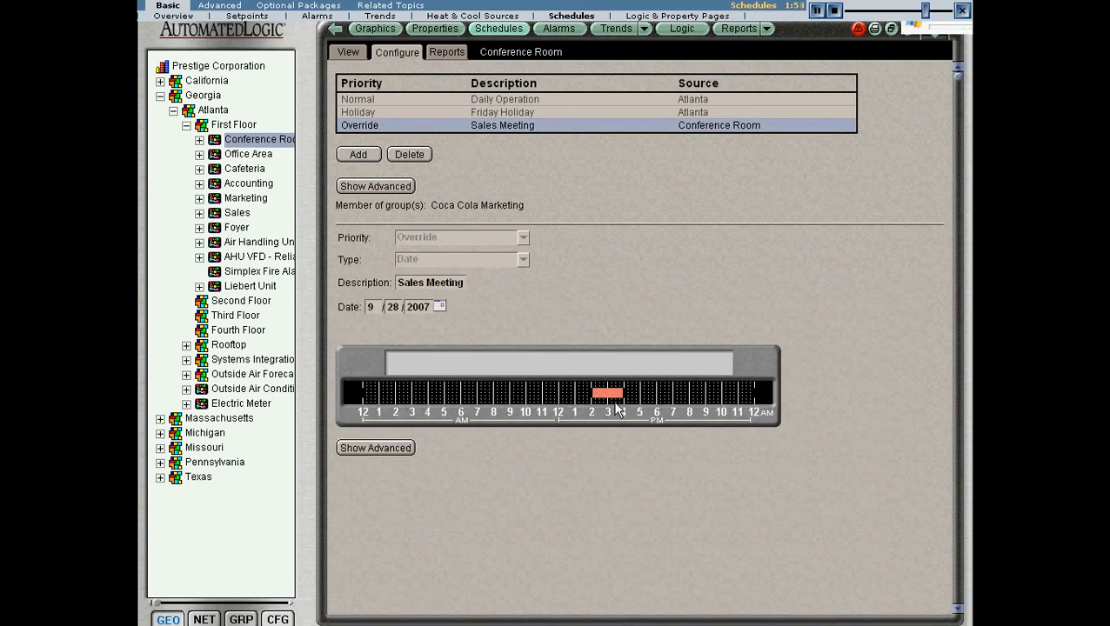
{"action": "left_click", "coordinate": [475, 113]}
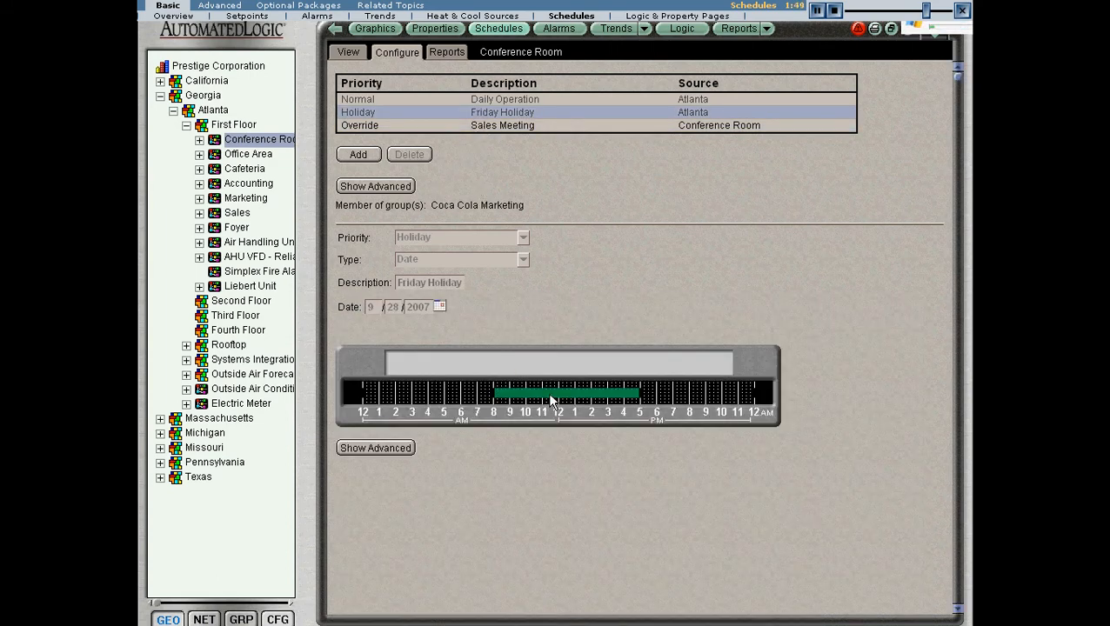
{"action": "left_click", "coordinate": [547, 393]}
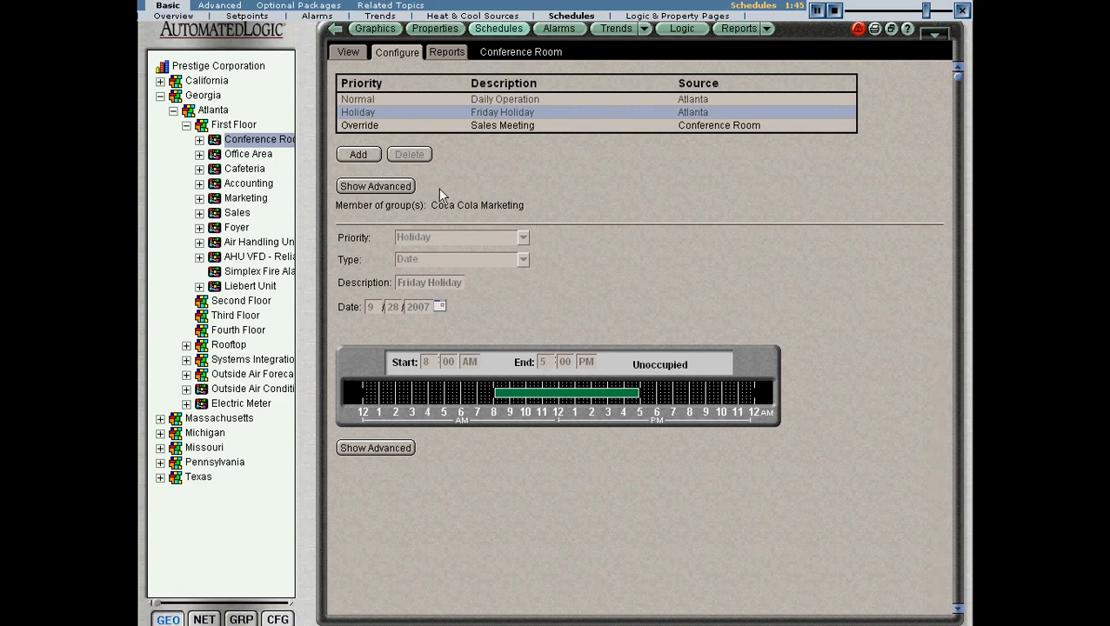
{"action": "left_click", "coordinate": [502, 100]}
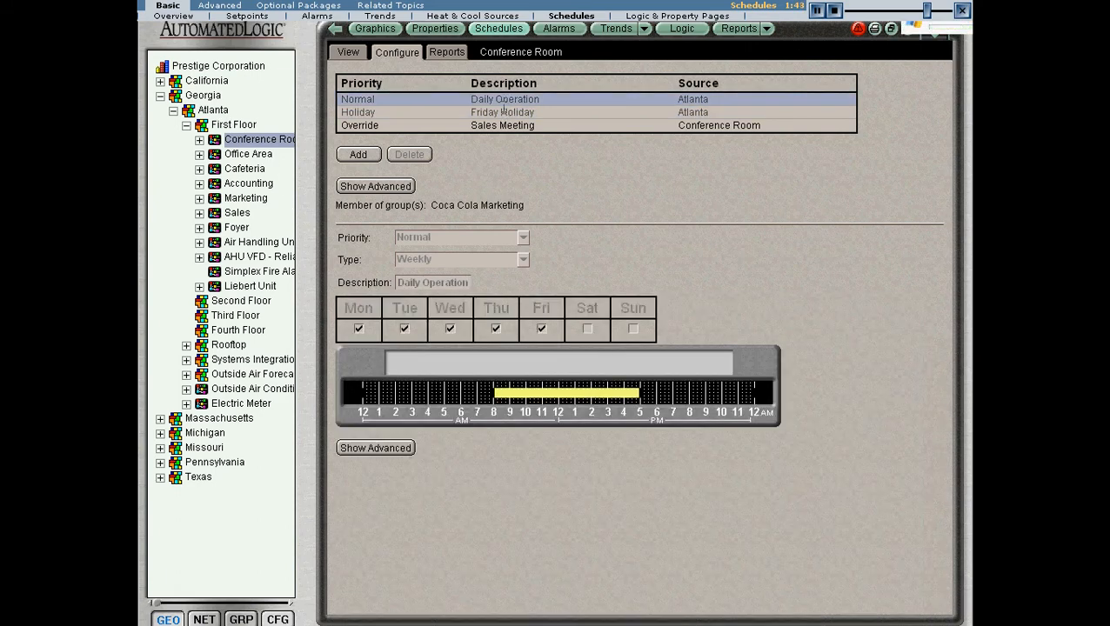
{"action": "left_click", "coordinate": [504, 112]}
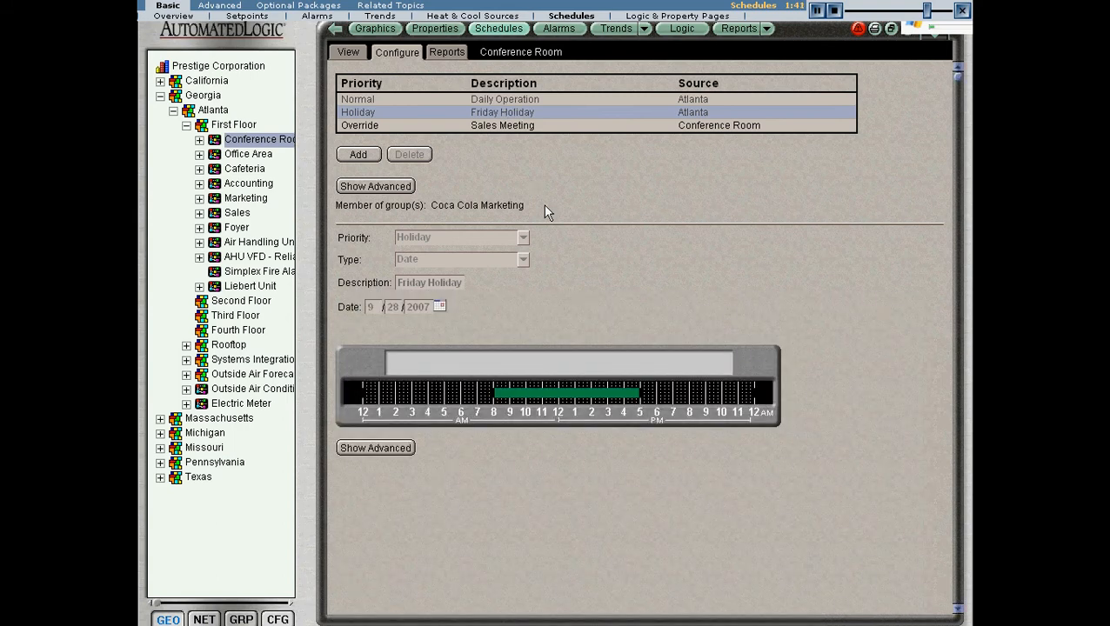
- View the Conference Room's effective schedule for the week beginning 9/28/2007 and examine which schedules contribute on Friday 9/28
{"action": "left_click", "coordinate": [350, 51]}
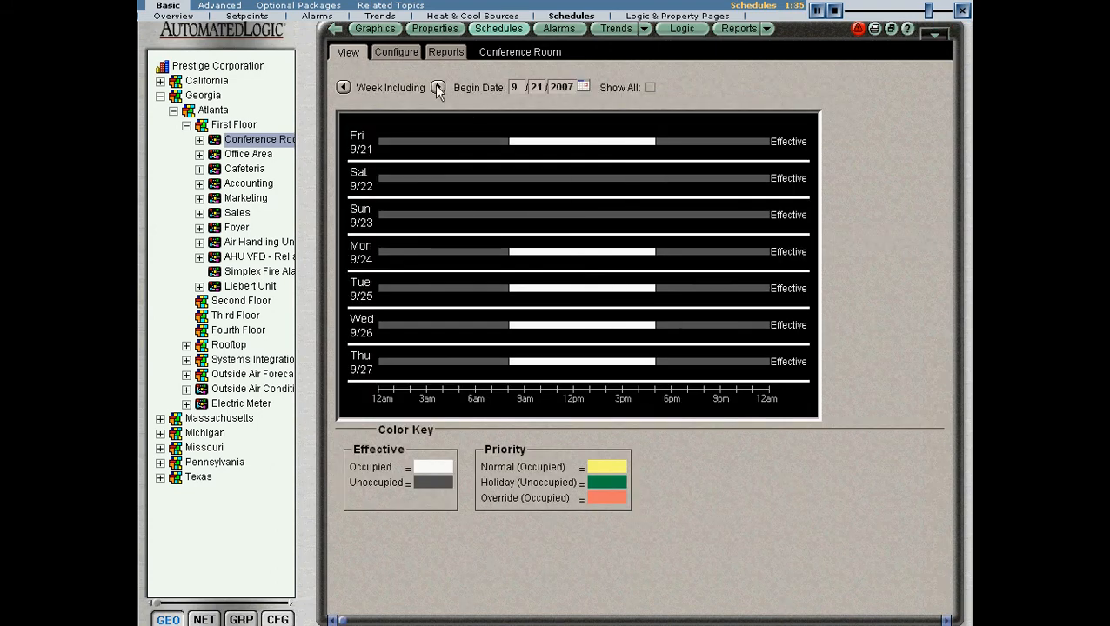
{"action": "left_click", "coordinate": [438, 87]}
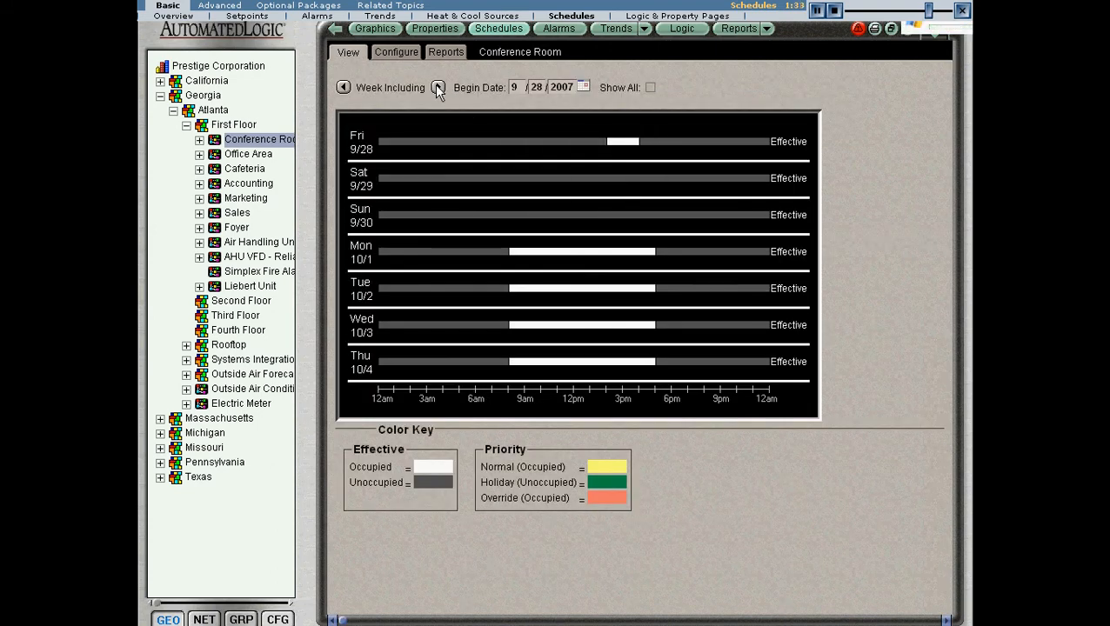
{"action": "left_click", "coordinate": [620, 141]}
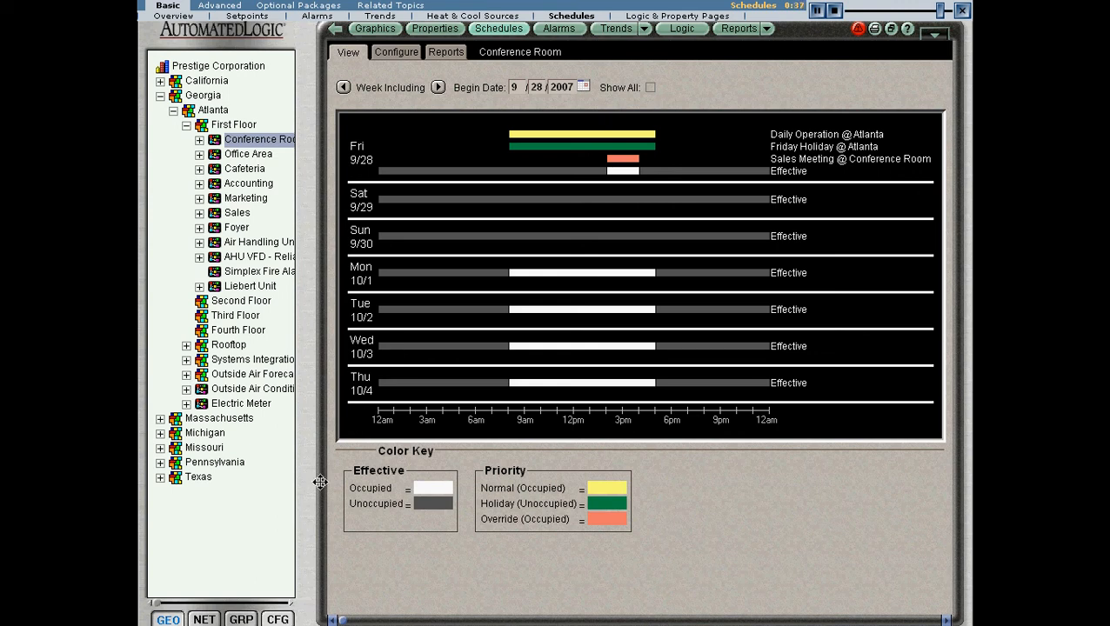
- In the system settings' scheduled tasks, switch automatic daily deletion of expired schedules off and back on, and save the settings
{"action": "left_click", "coordinate": [279, 619]}
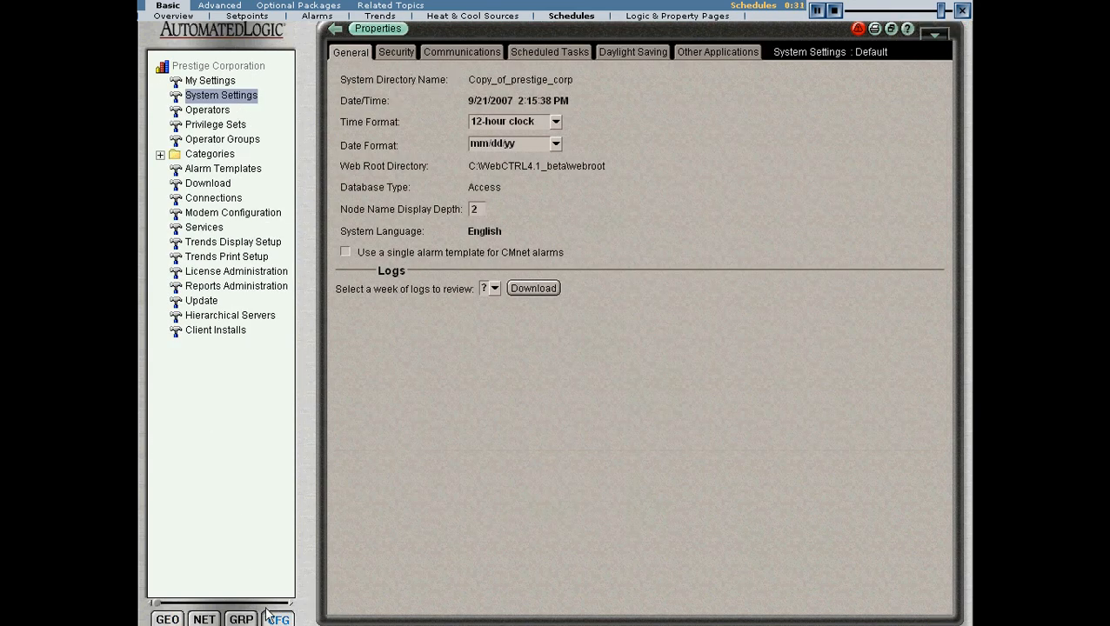
{"action": "left_click", "coordinate": [530, 52]}
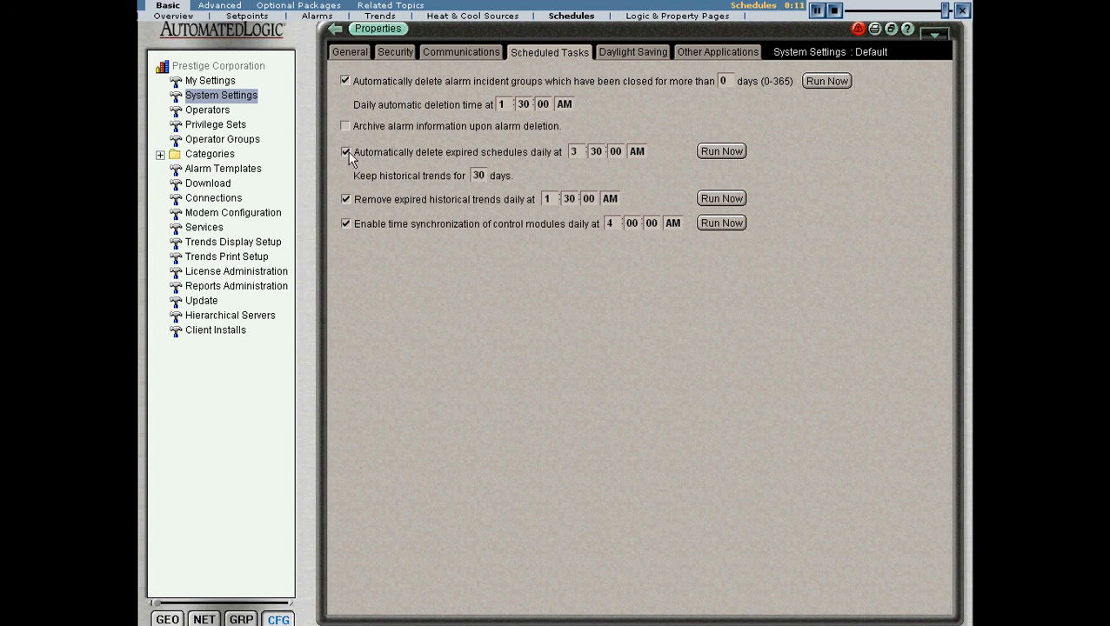
{"action": "left_click", "coordinate": [345, 152]}
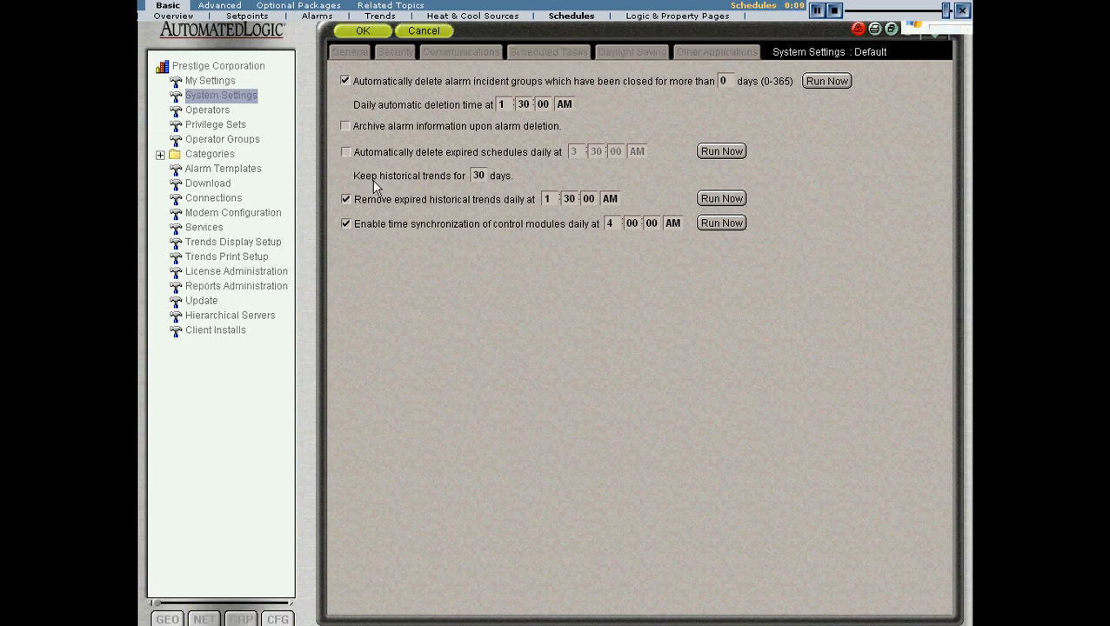
{"action": "left_click", "coordinate": [345, 152]}
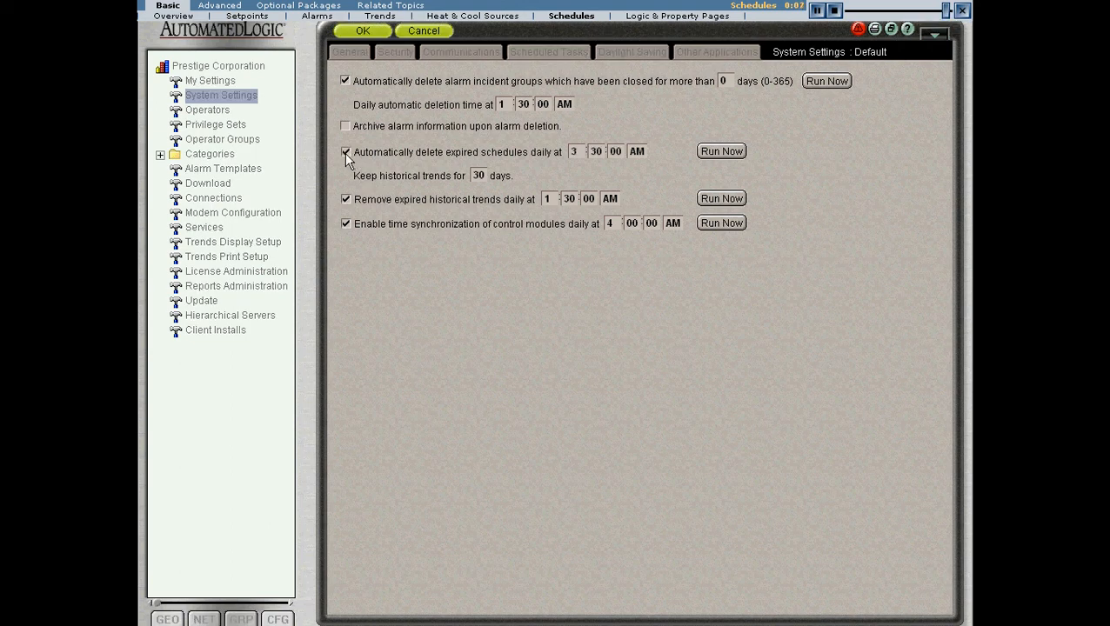
{"action": "left_click", "coordinate": [380, 34]}
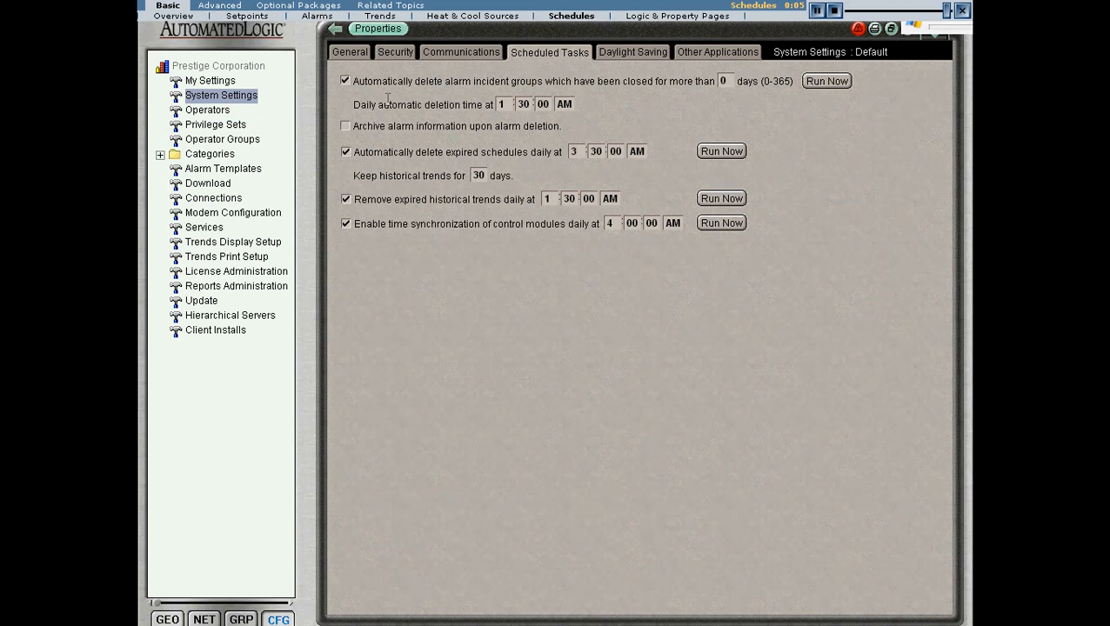